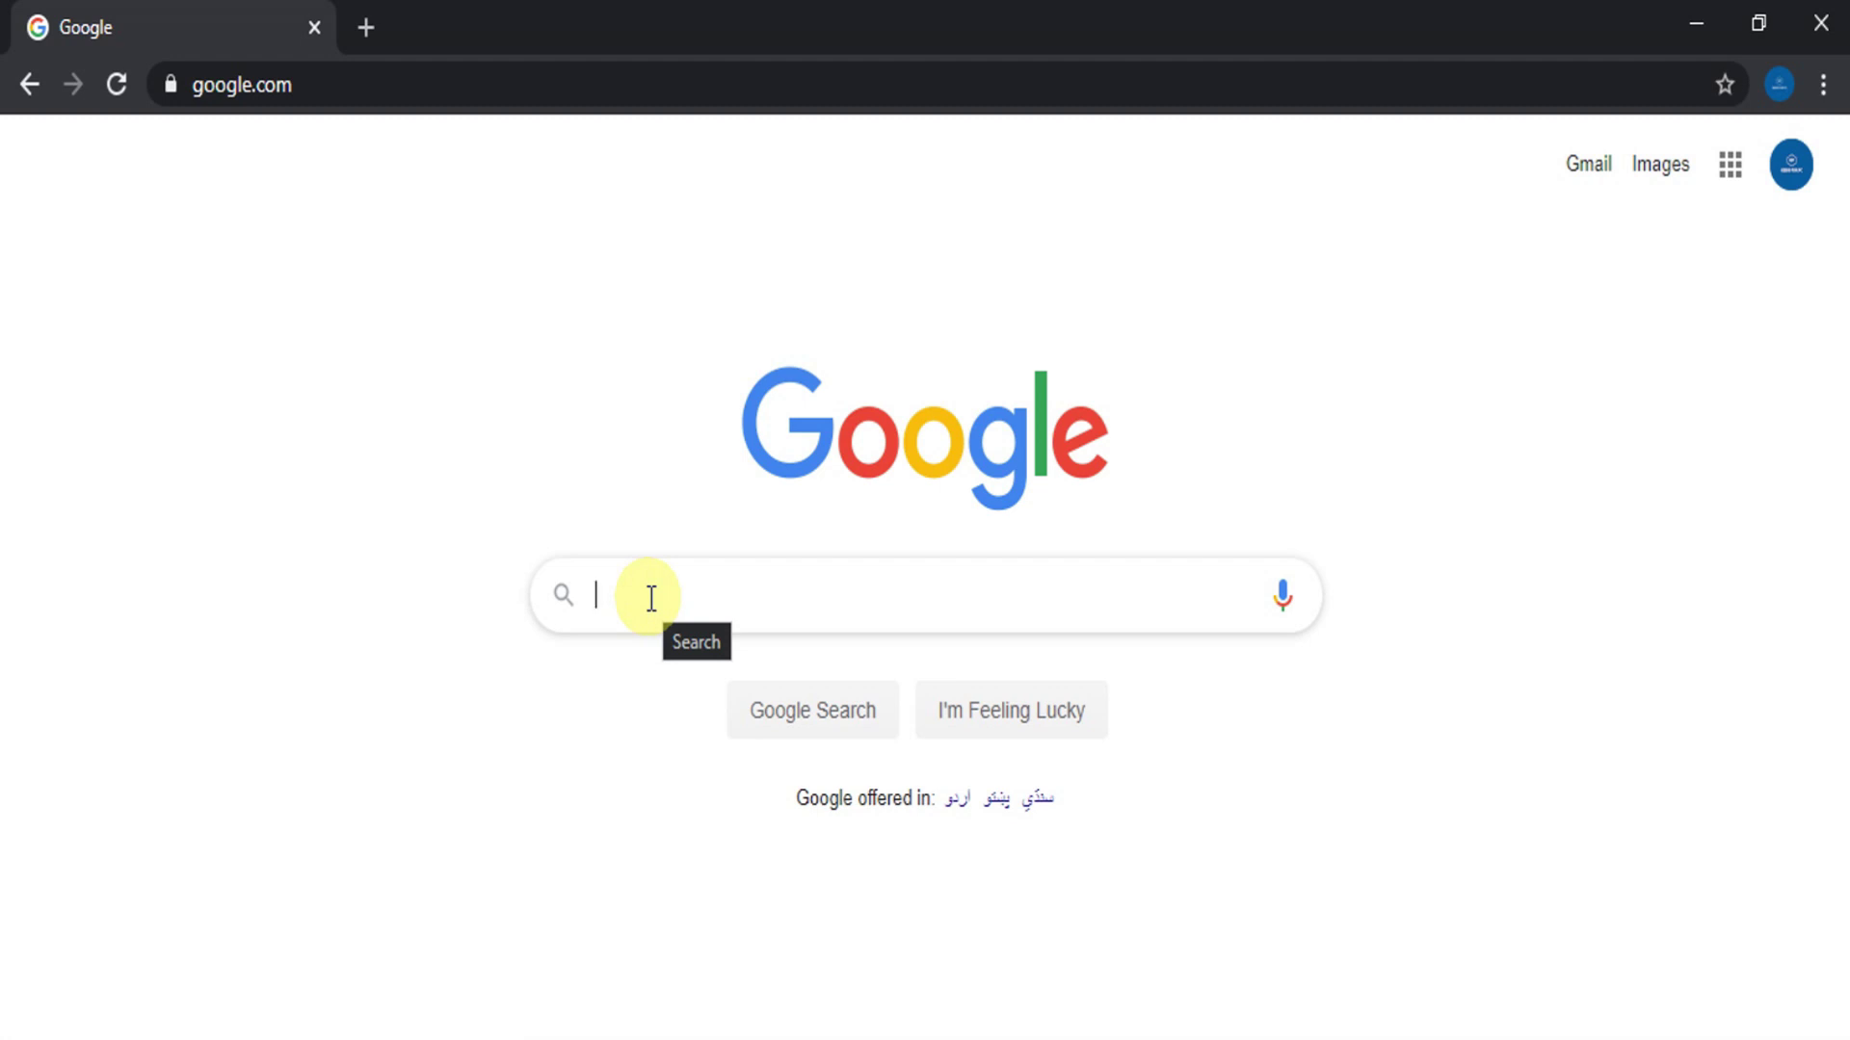
type("gee")
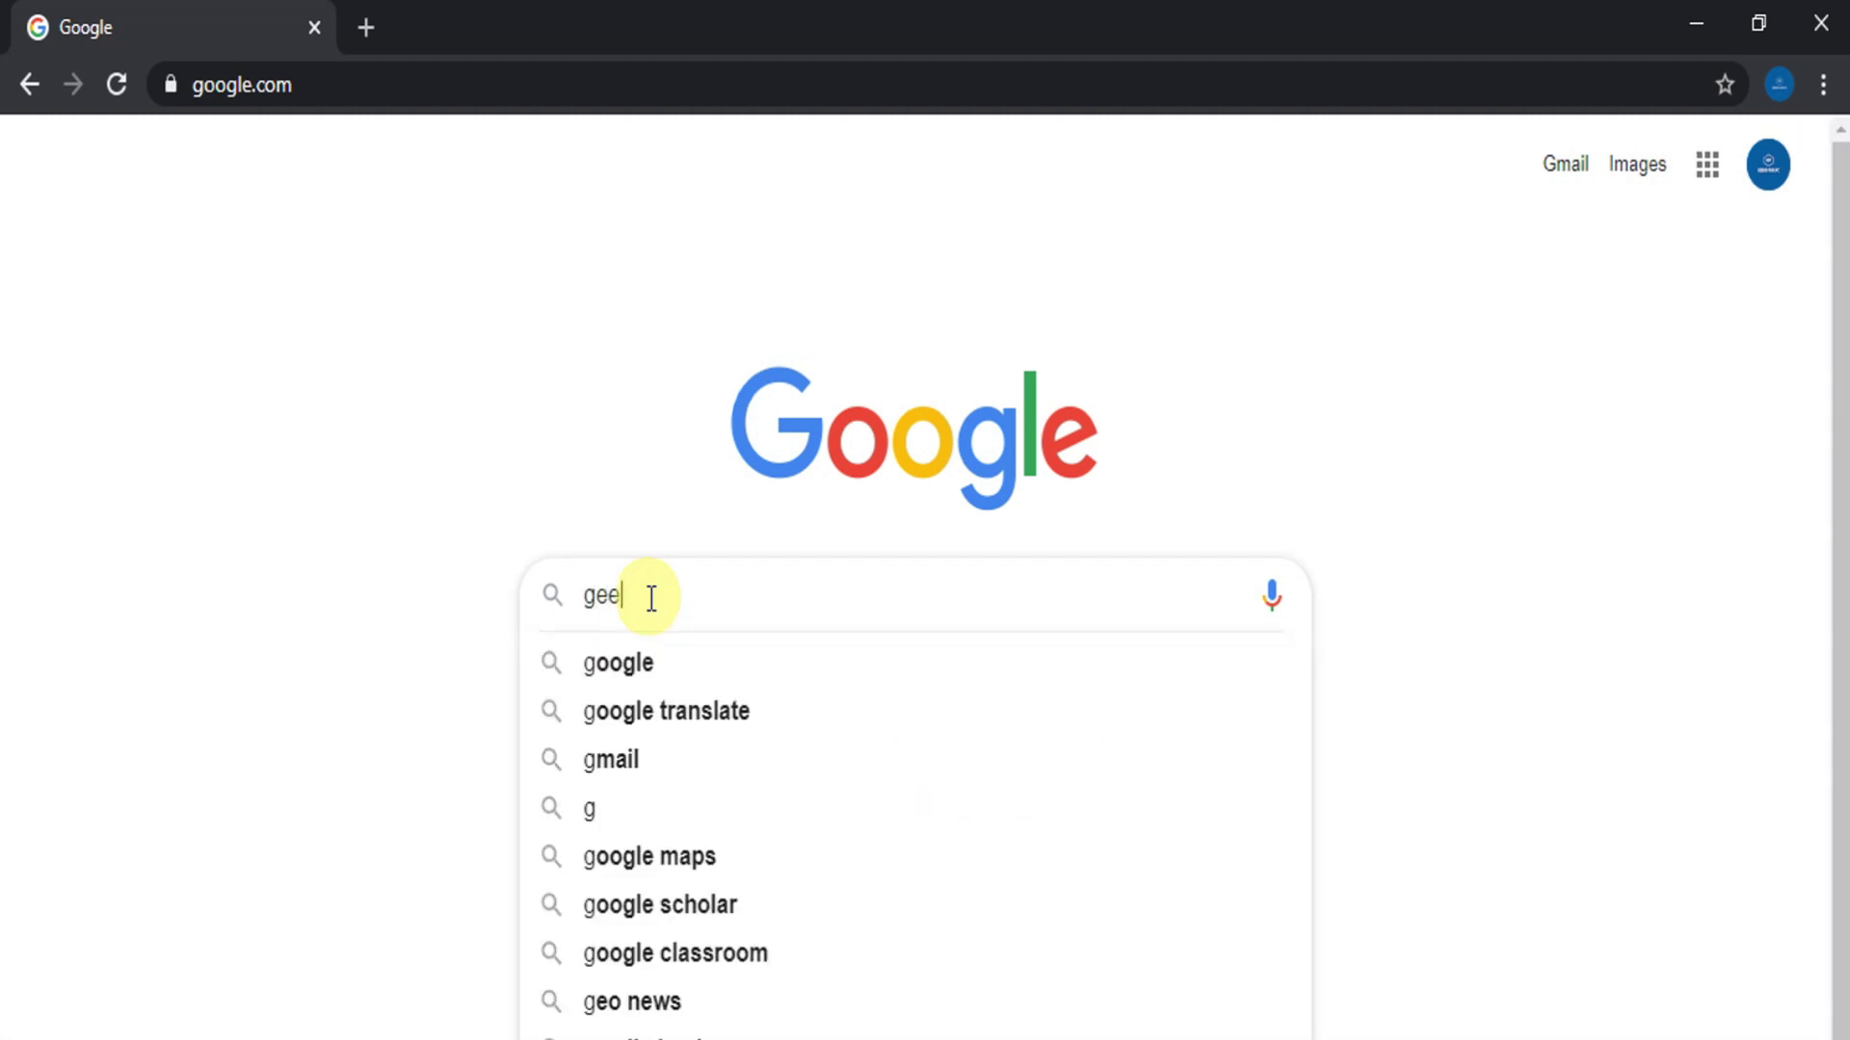
type("ks fo")
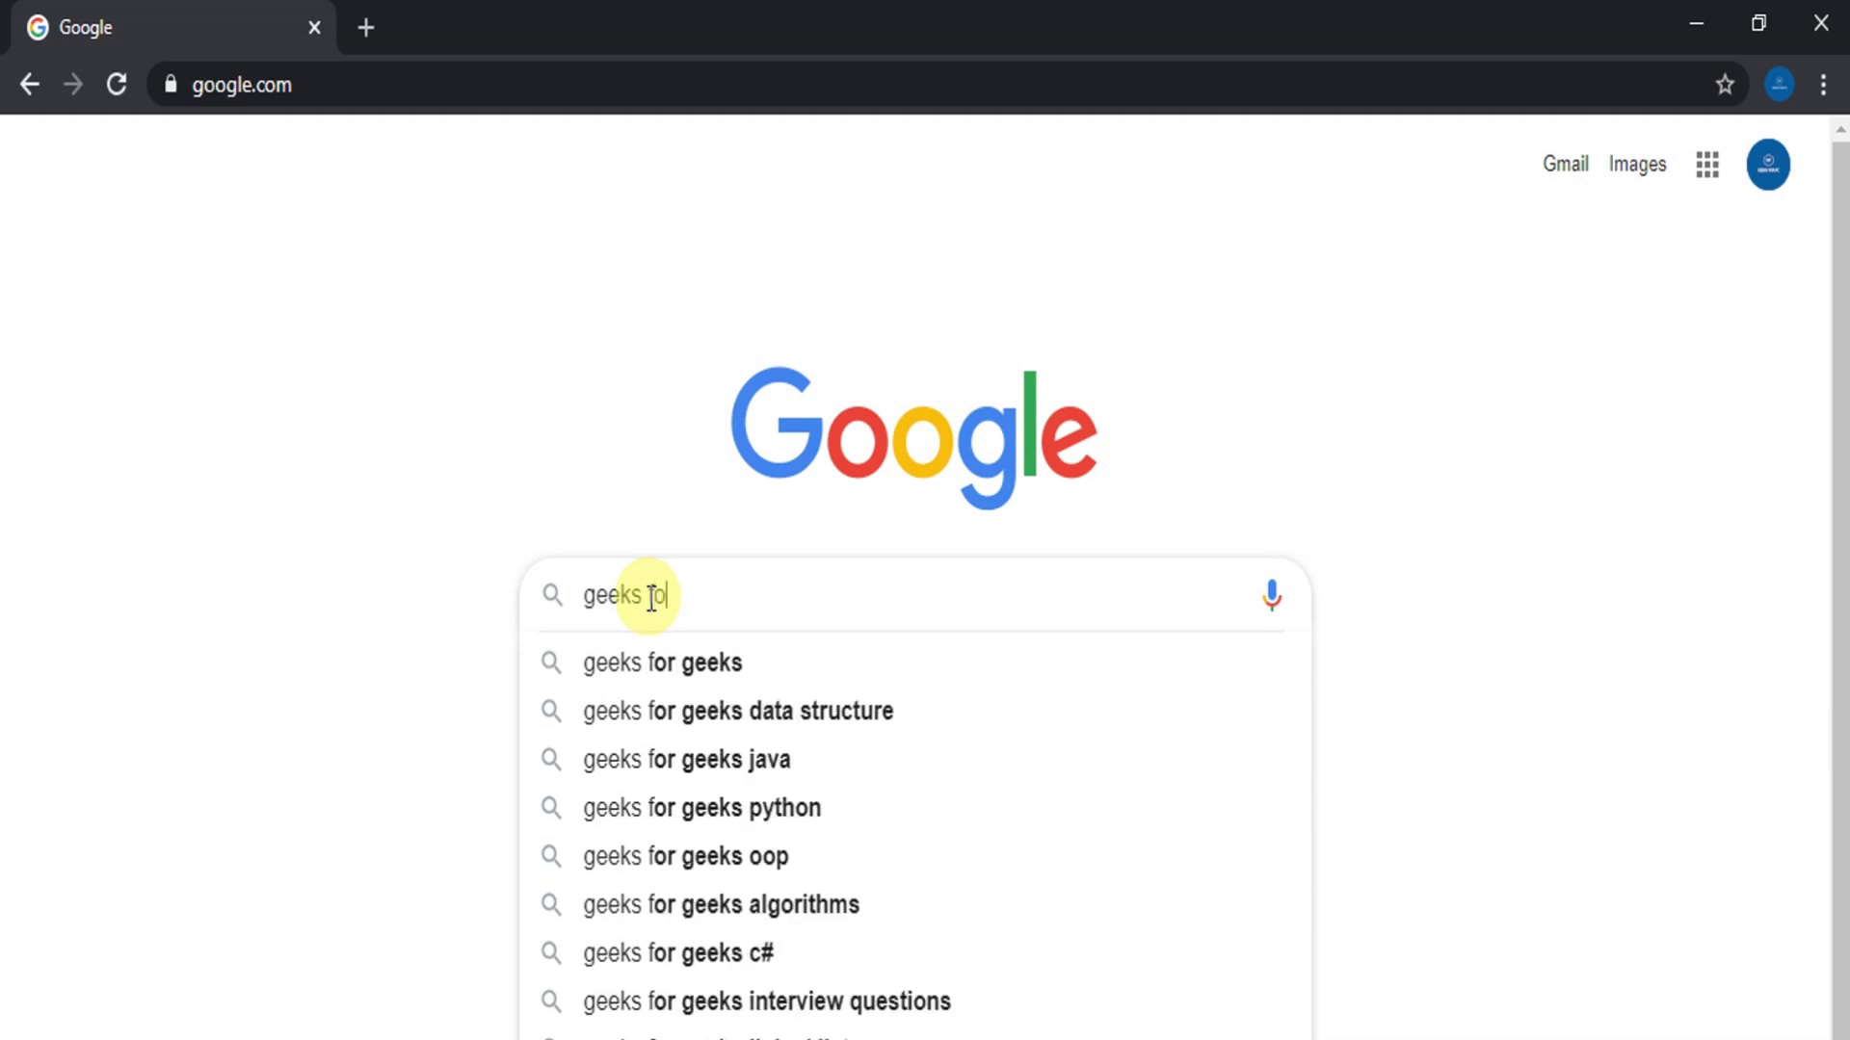
type("r pc")
- Run the Google search for 'geeks for pc'
key("Return")
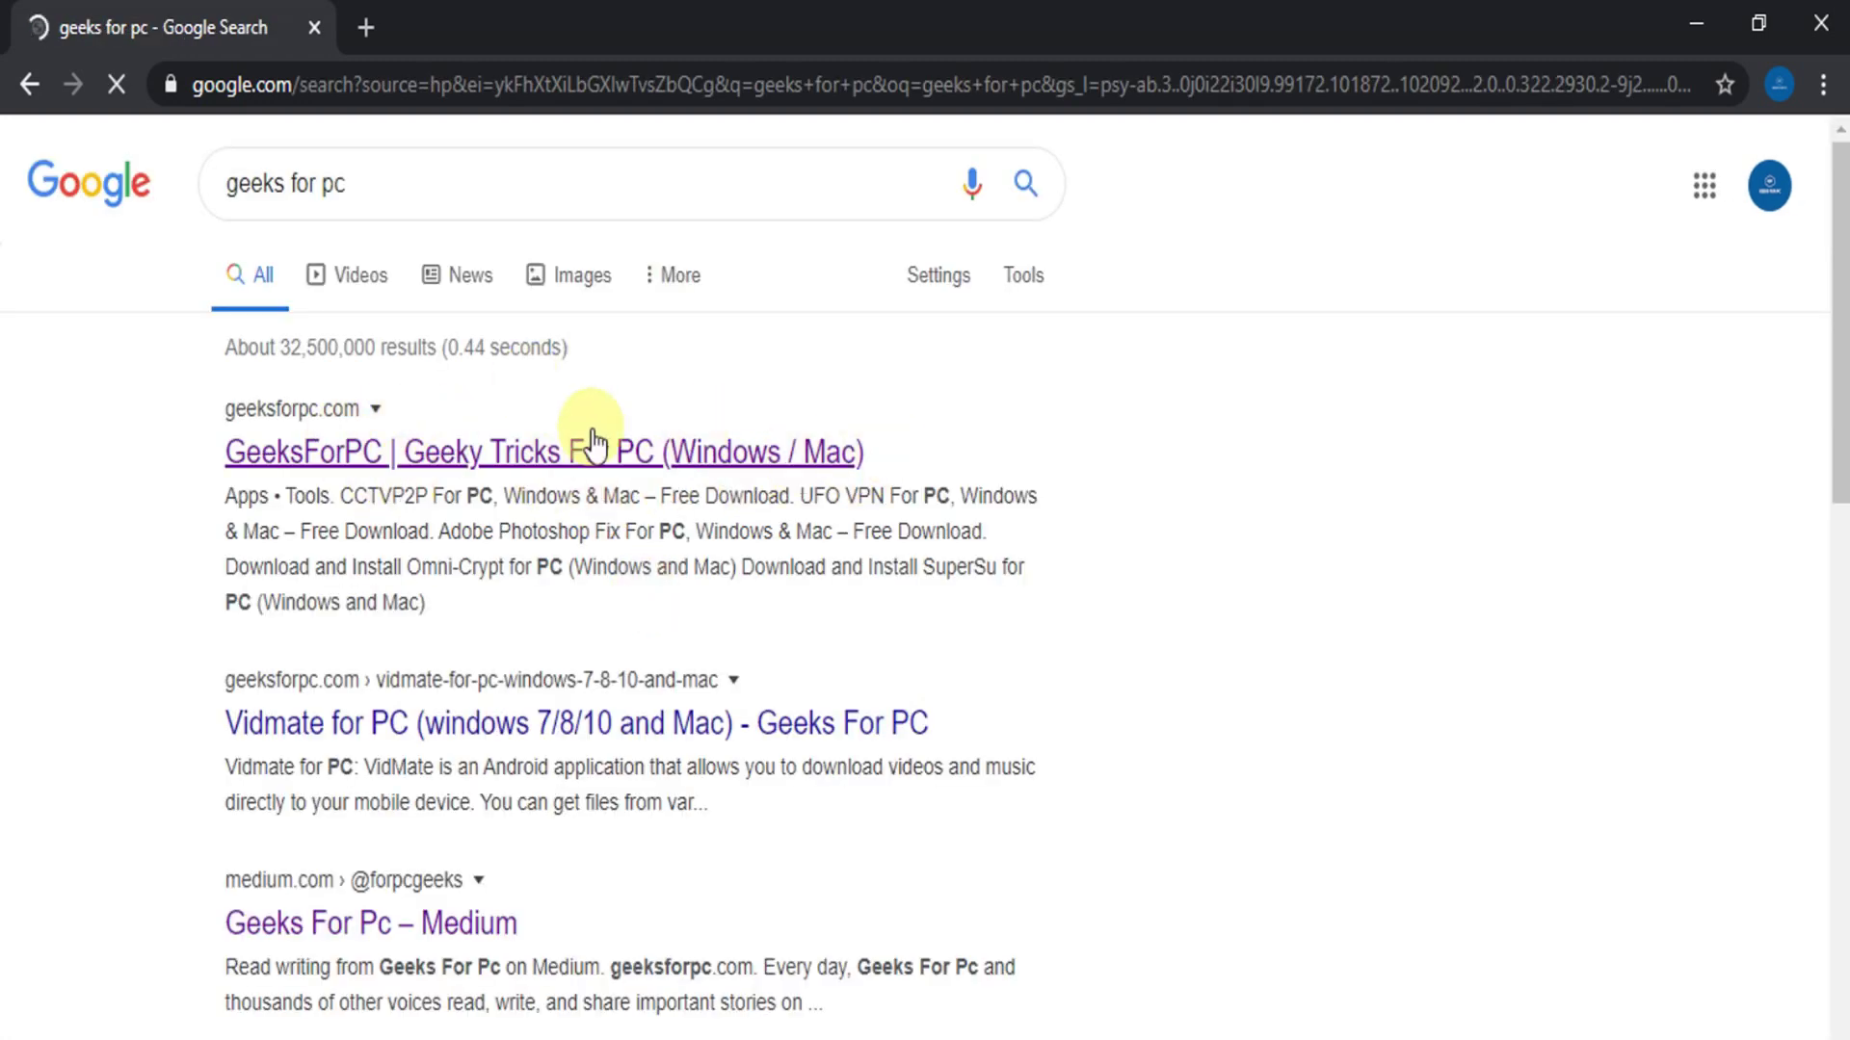
- Open GeeksForPC | Geeky Tricks For PC from the top result and browse the homepage
left_click(499, 457)
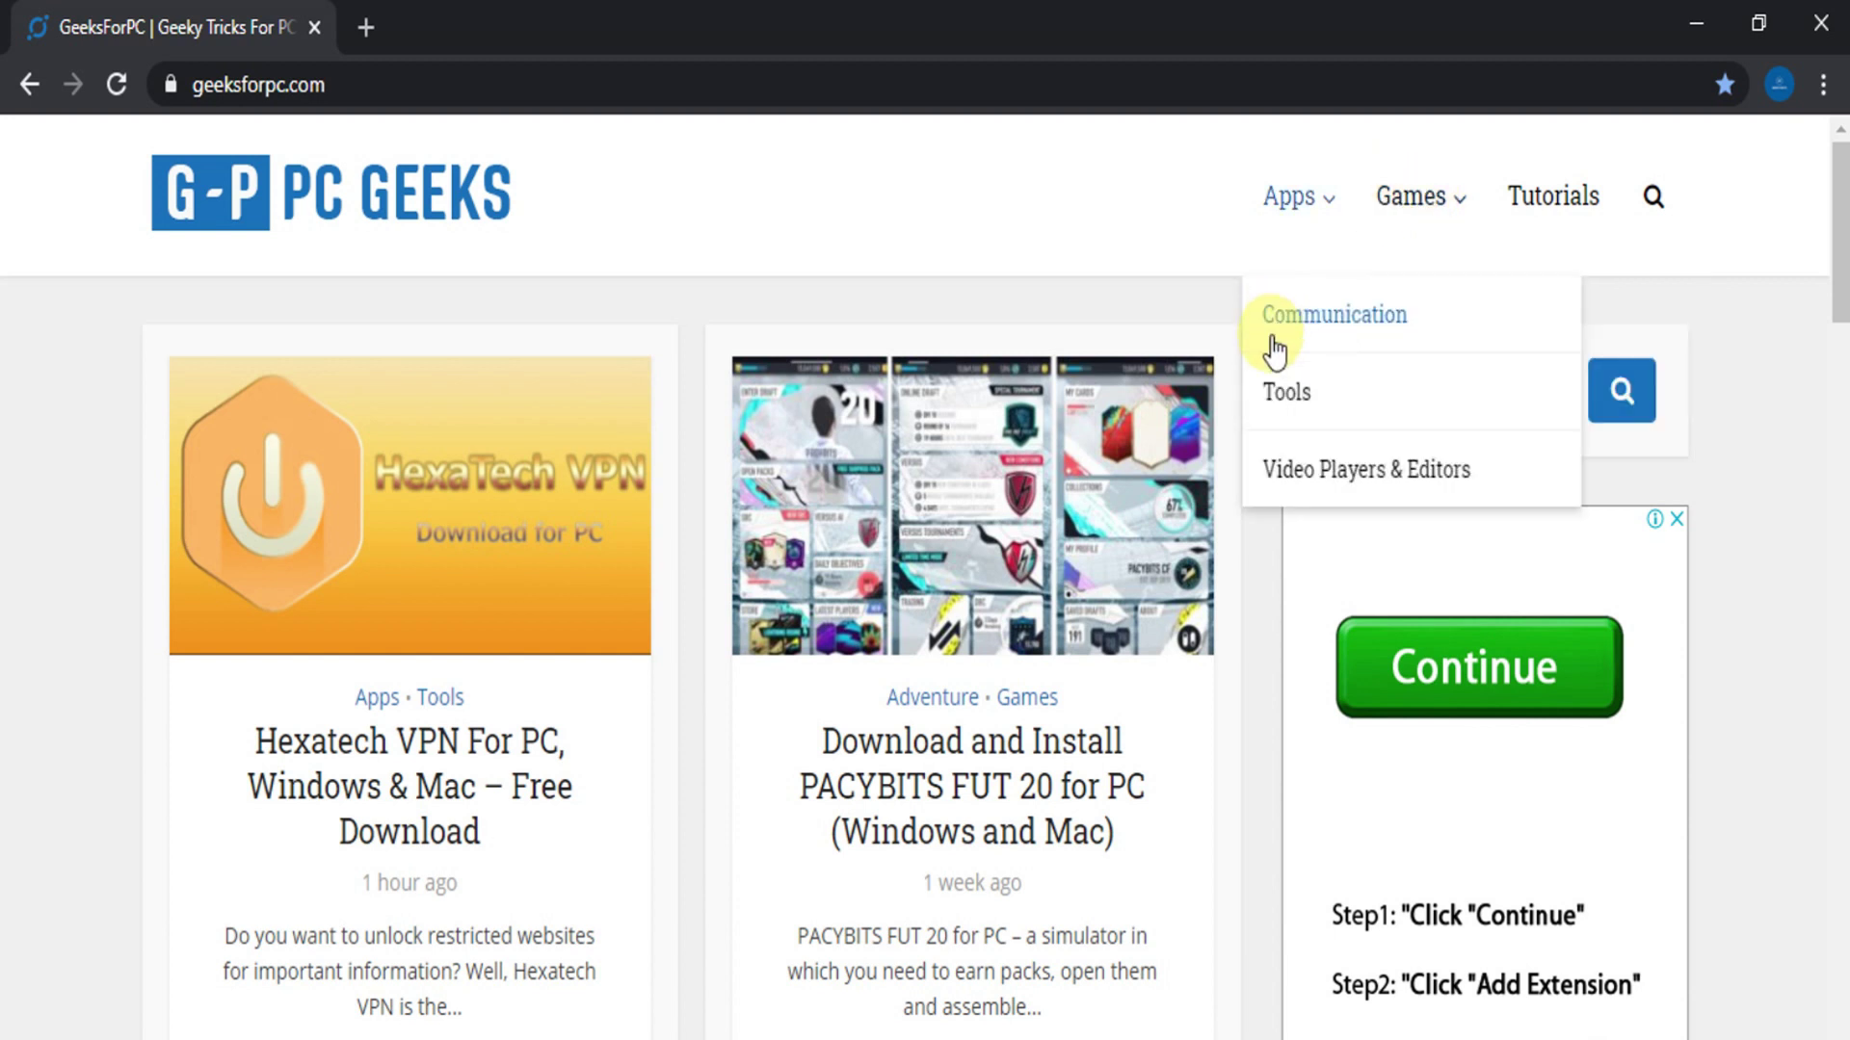
scroll(1259, 326, "down", 1)
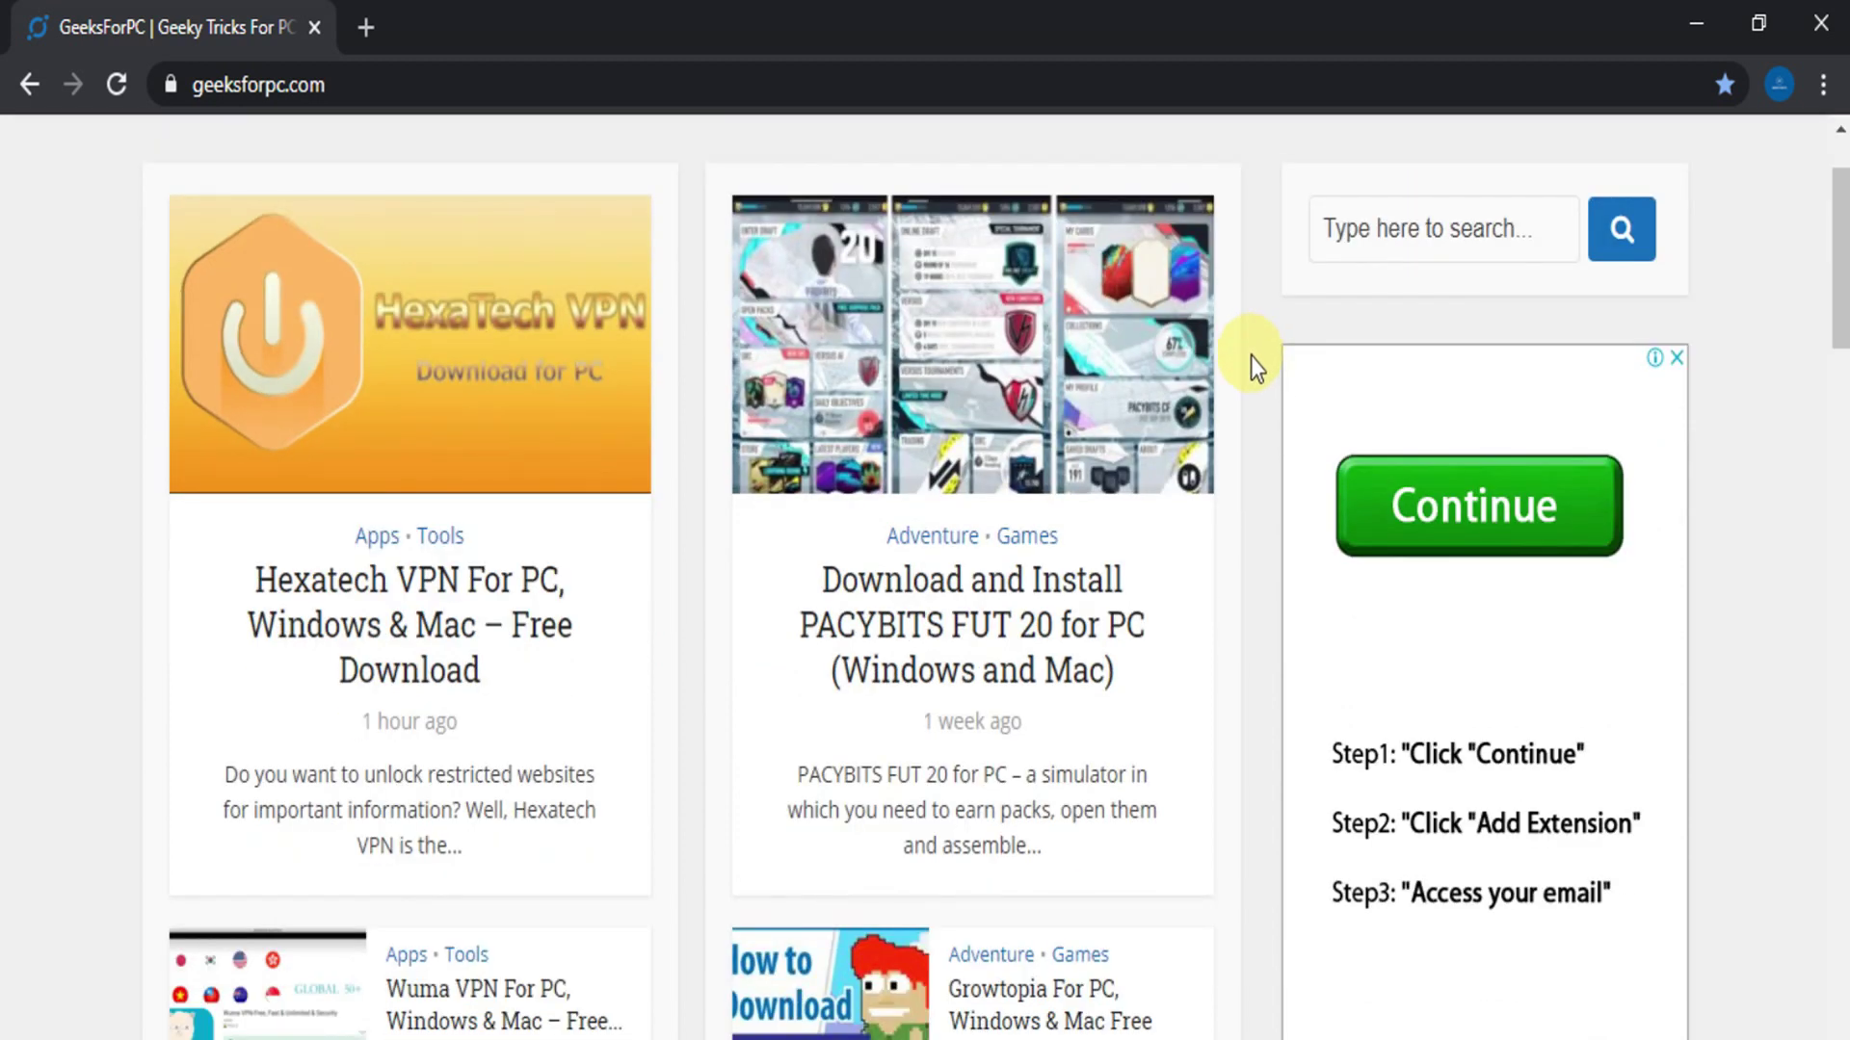
scroll(1250, 357, "down", 1)
scroll(1249, 350, "down", 1)
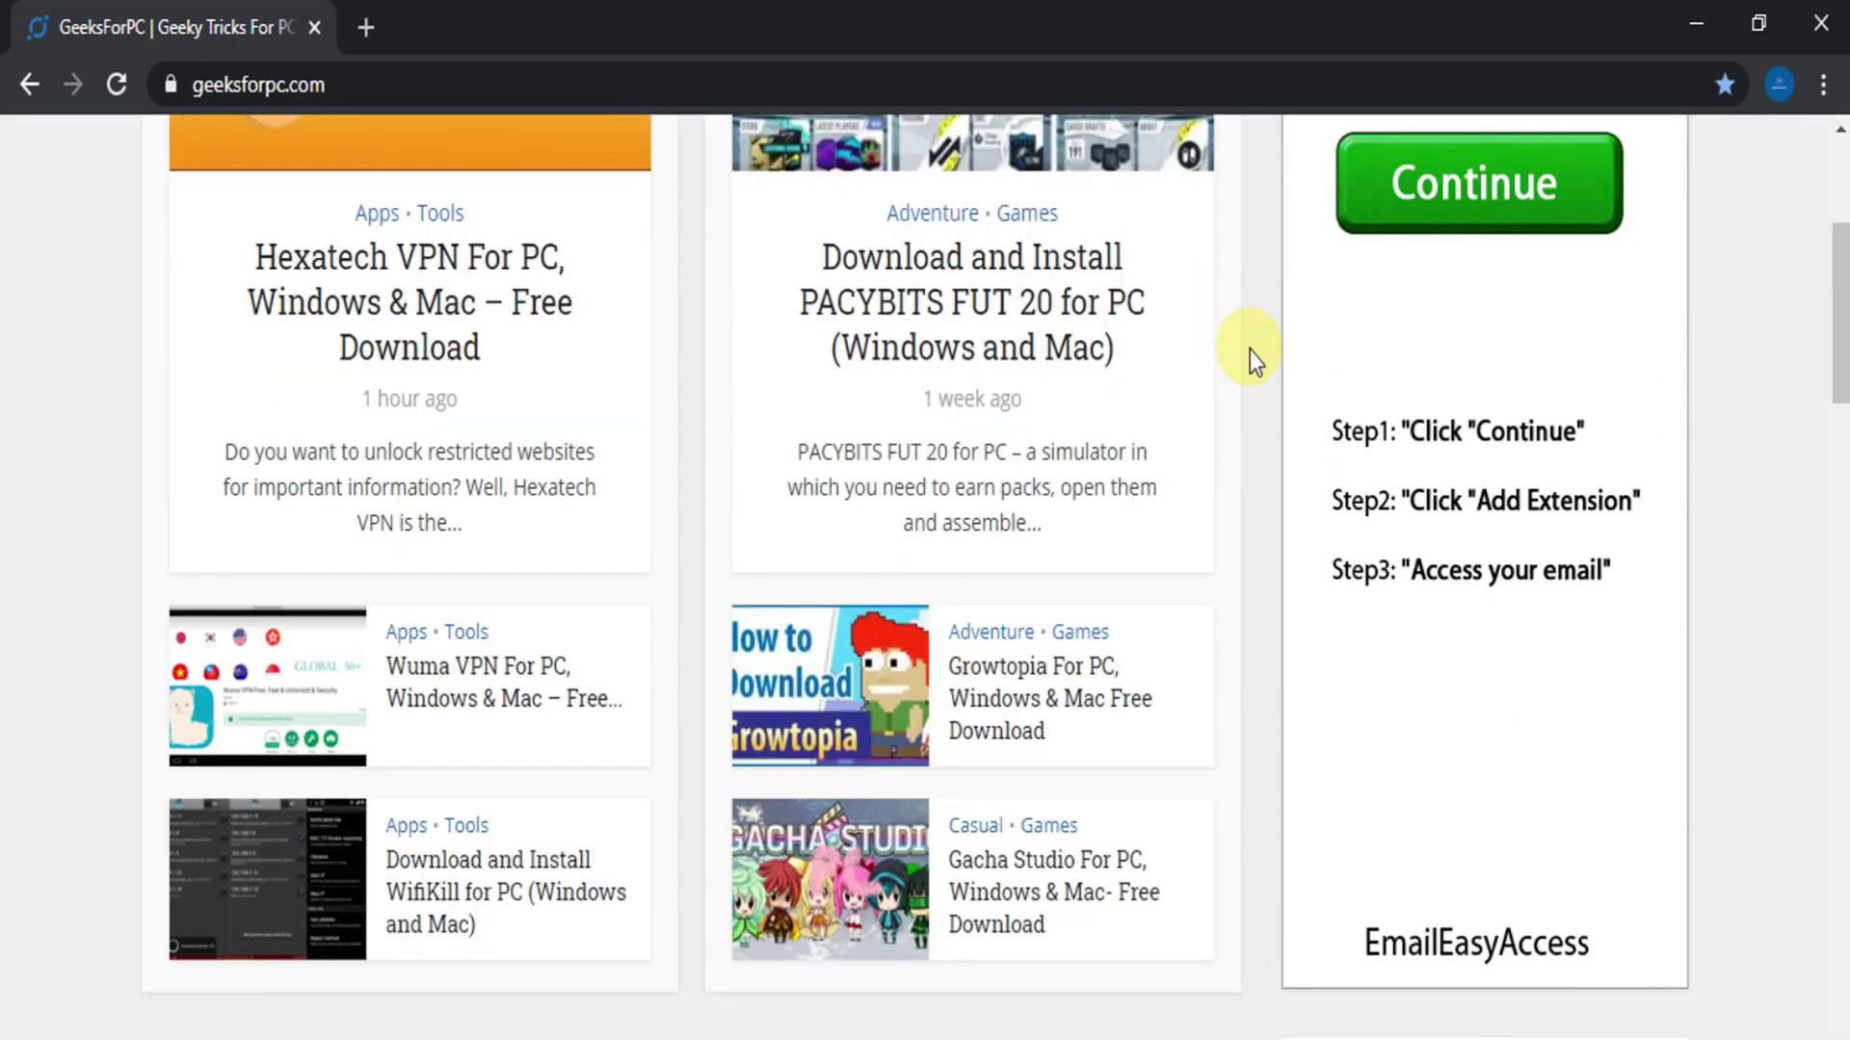
scroll(1250, 351, "down", 1)
scroll(1250, 349, "down", 1)
scroll(1251, 350, "down", 1)
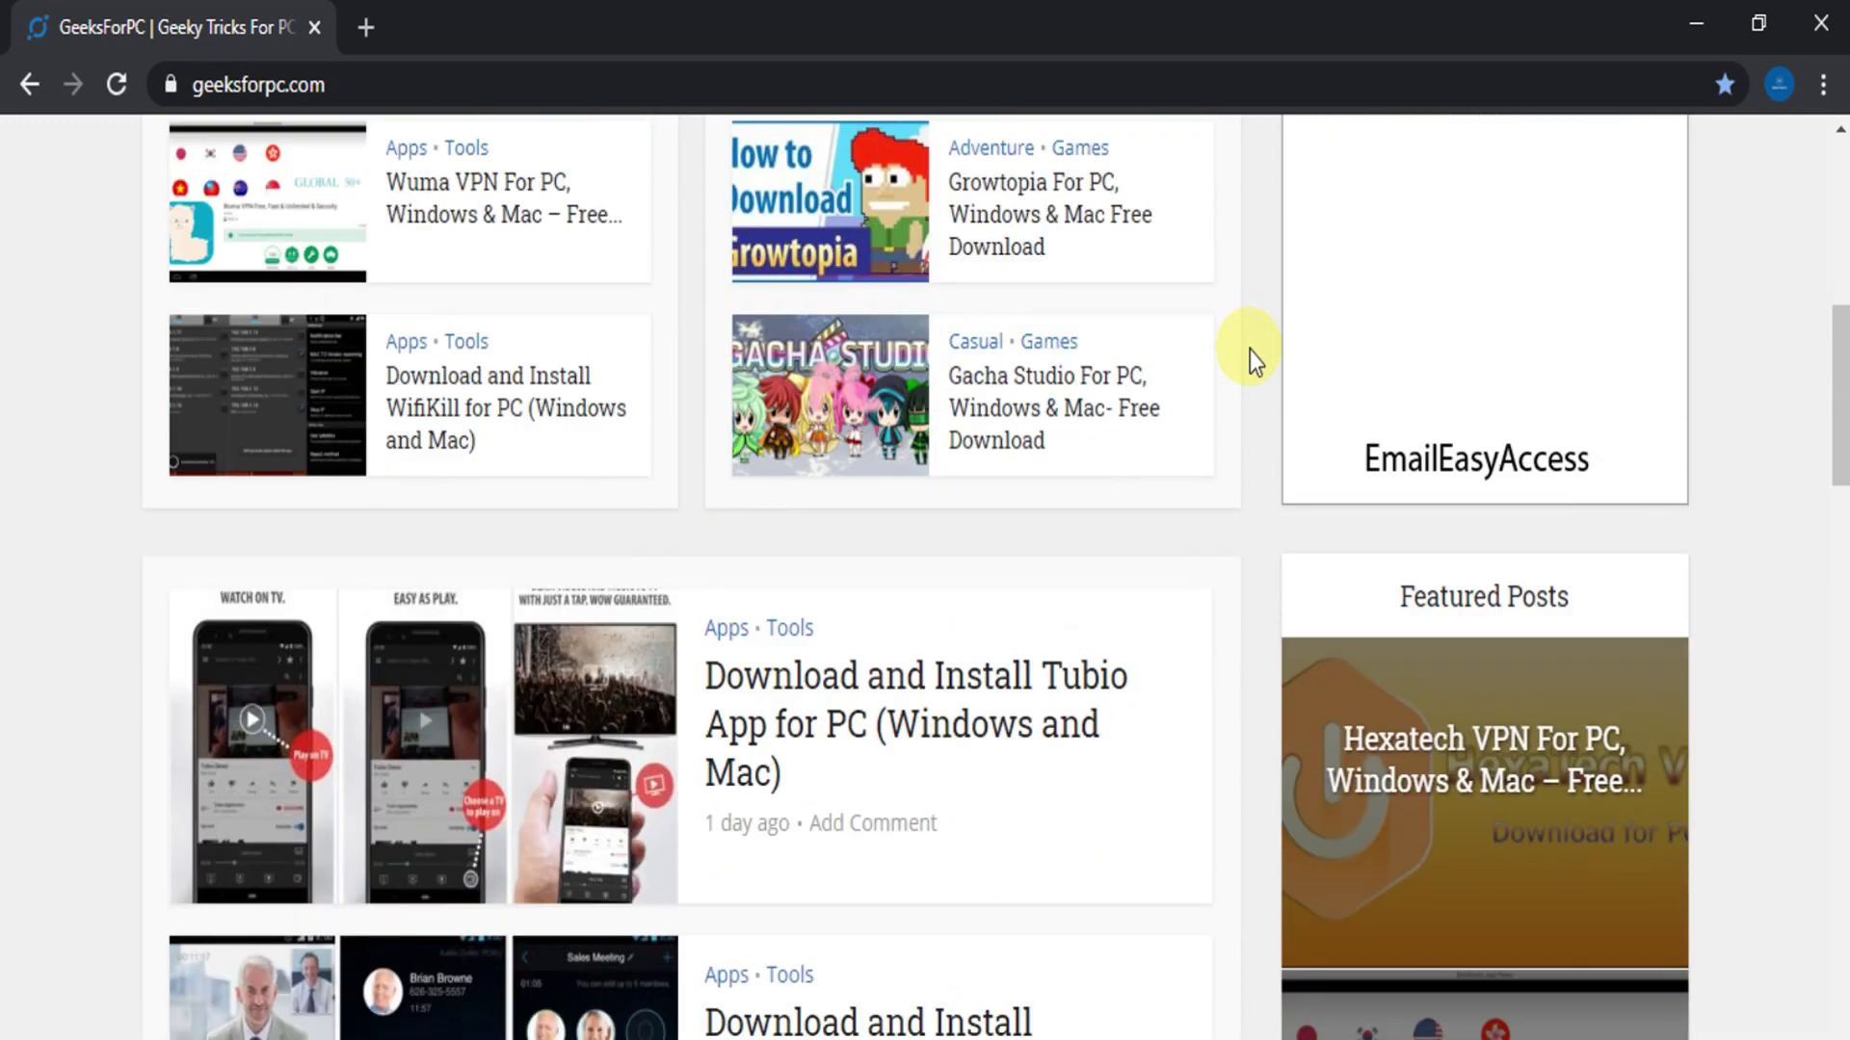
scroll(1251, 349, "down", 2)
scroll(1249, 350, "down", 1)
scroll(1250, 351, "down", 1)
scroll(1251, 351, "down", 2)
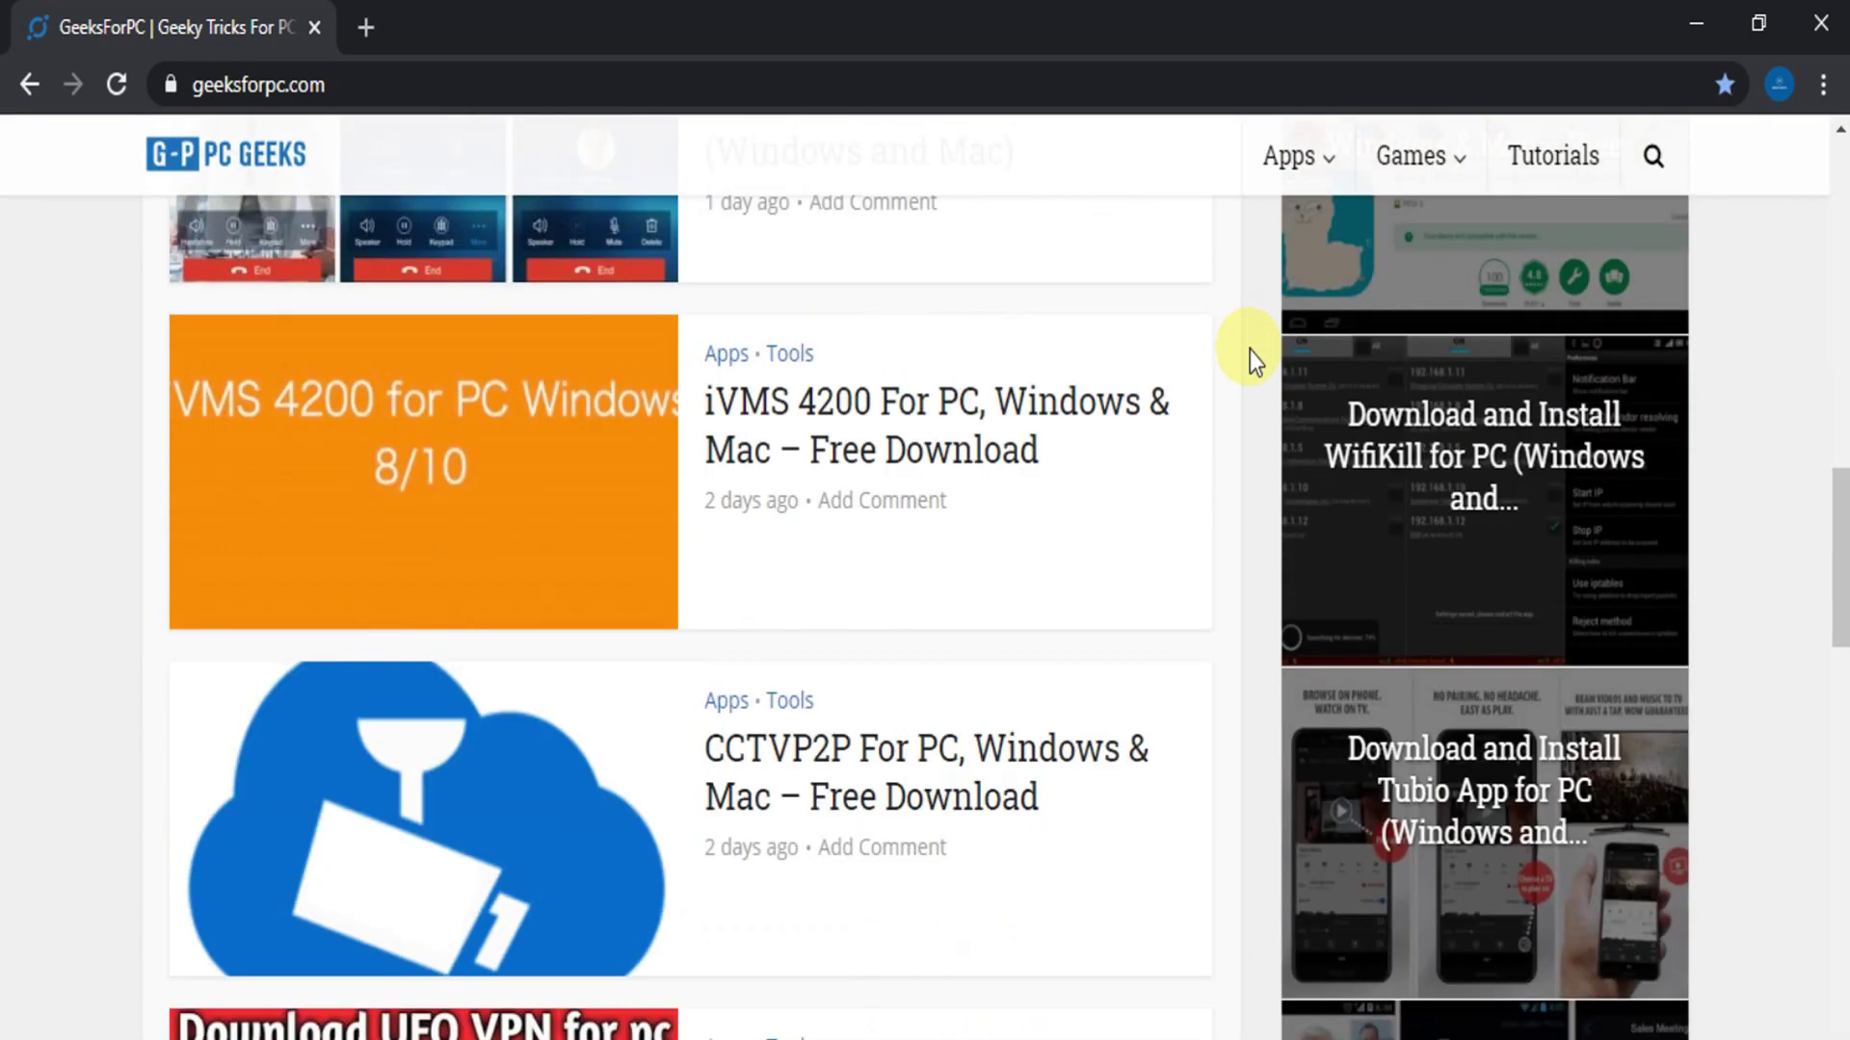
scroll(1255, 368, "up", 3)
scroll(1257, 368, "up", 2)
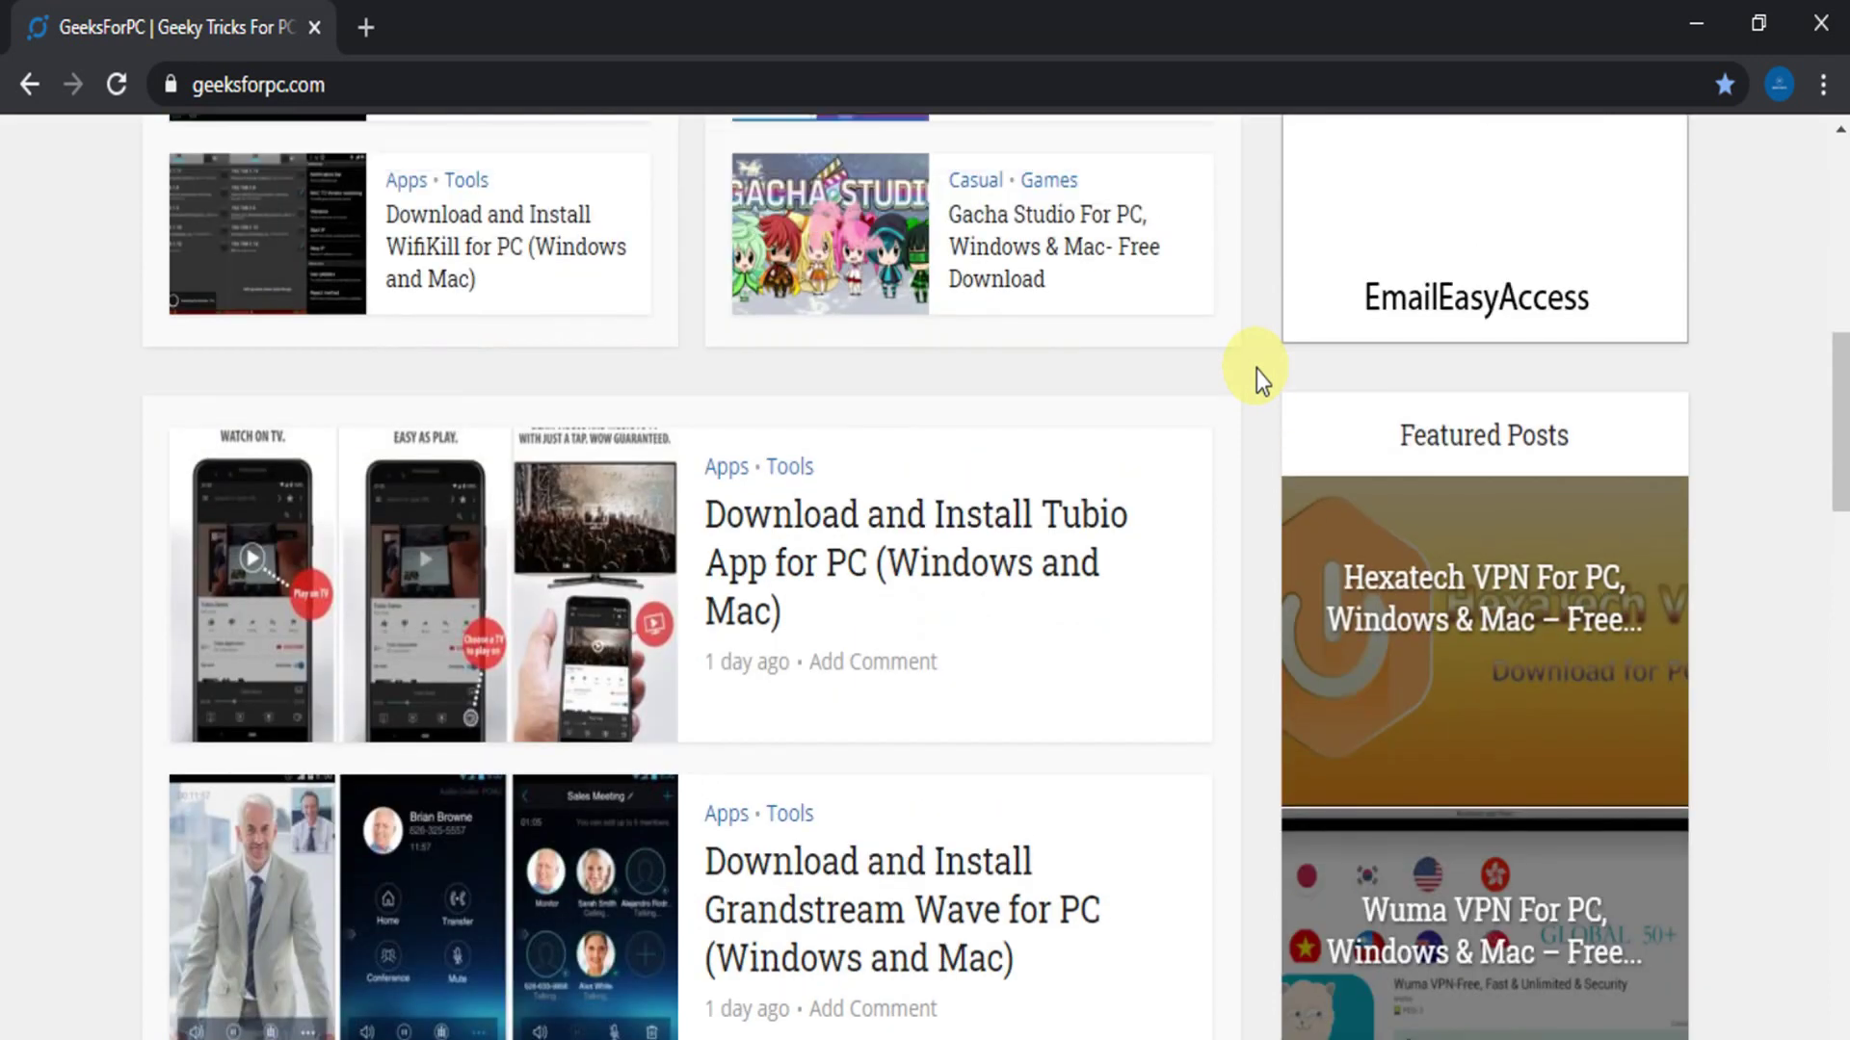
scroll(1255, 369, "up", 5)
scroll(1256, 368, "up", 2)
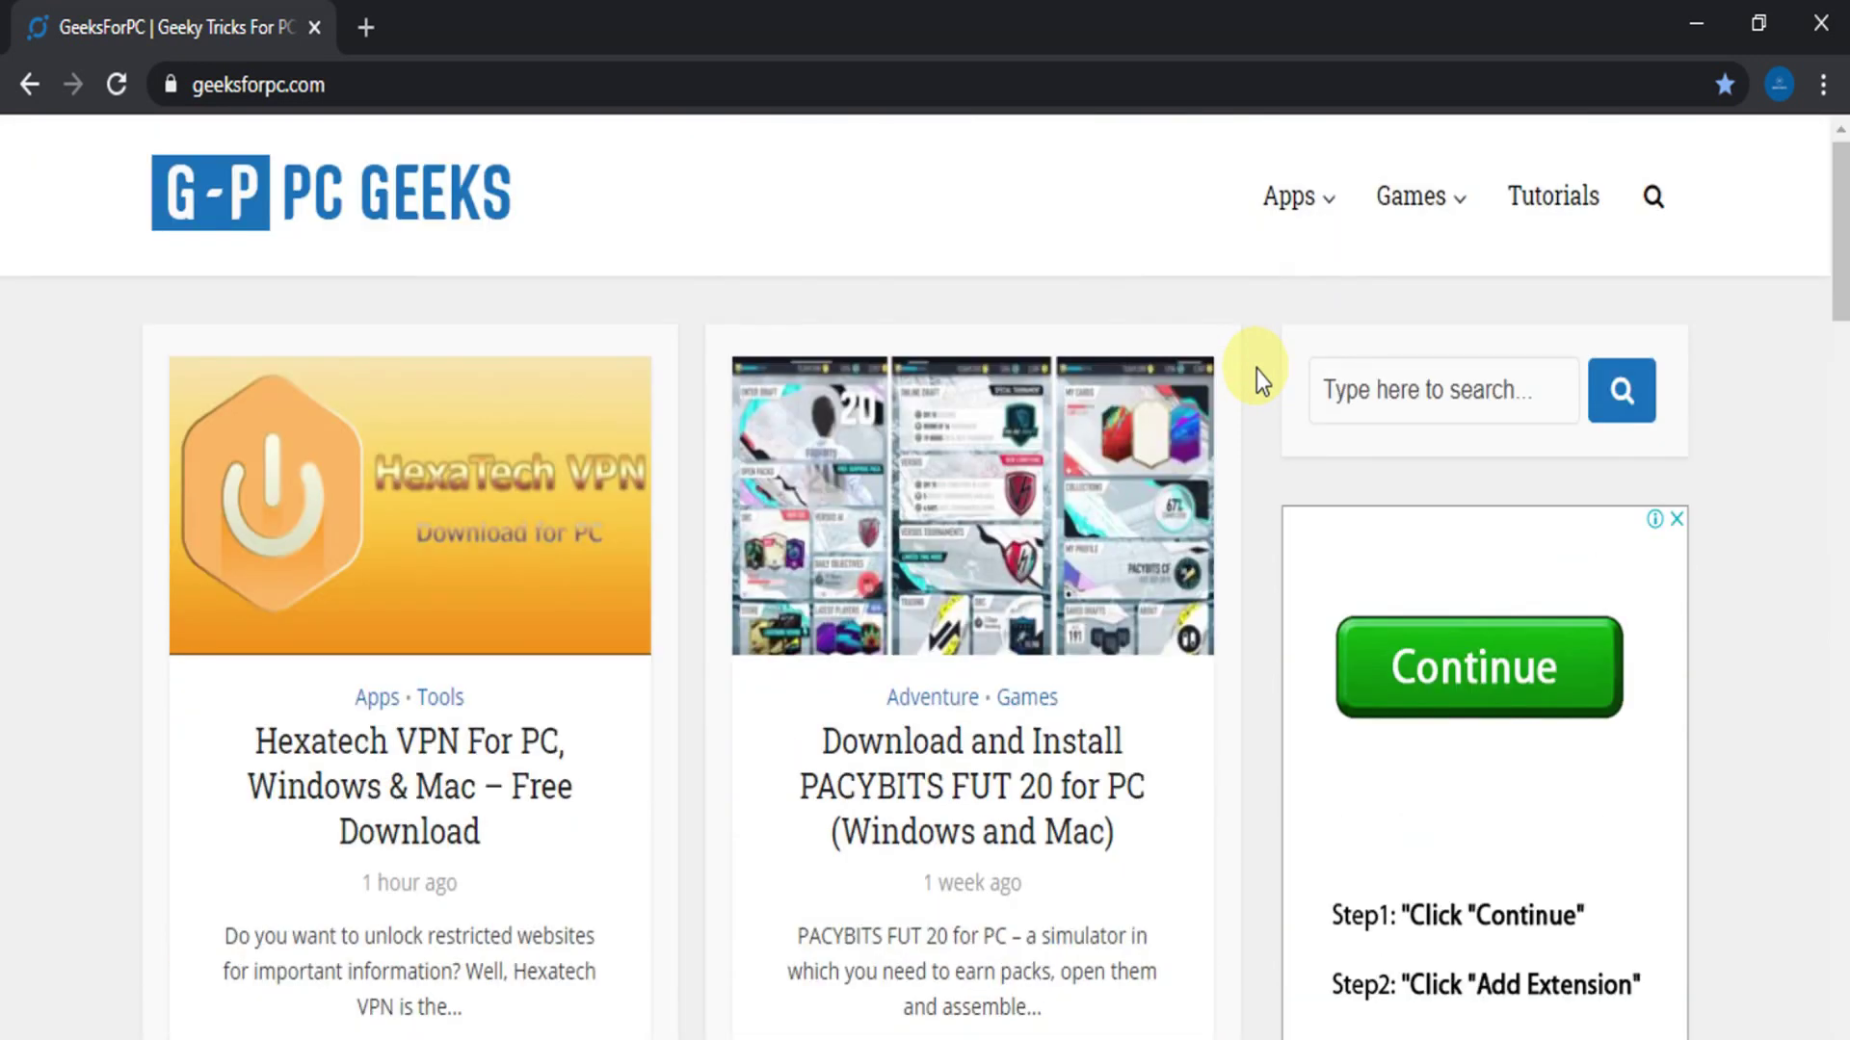
- Search the GeeksForPC site for 'whatsapp'
left_click(1362, 388)
type("whatsapp")
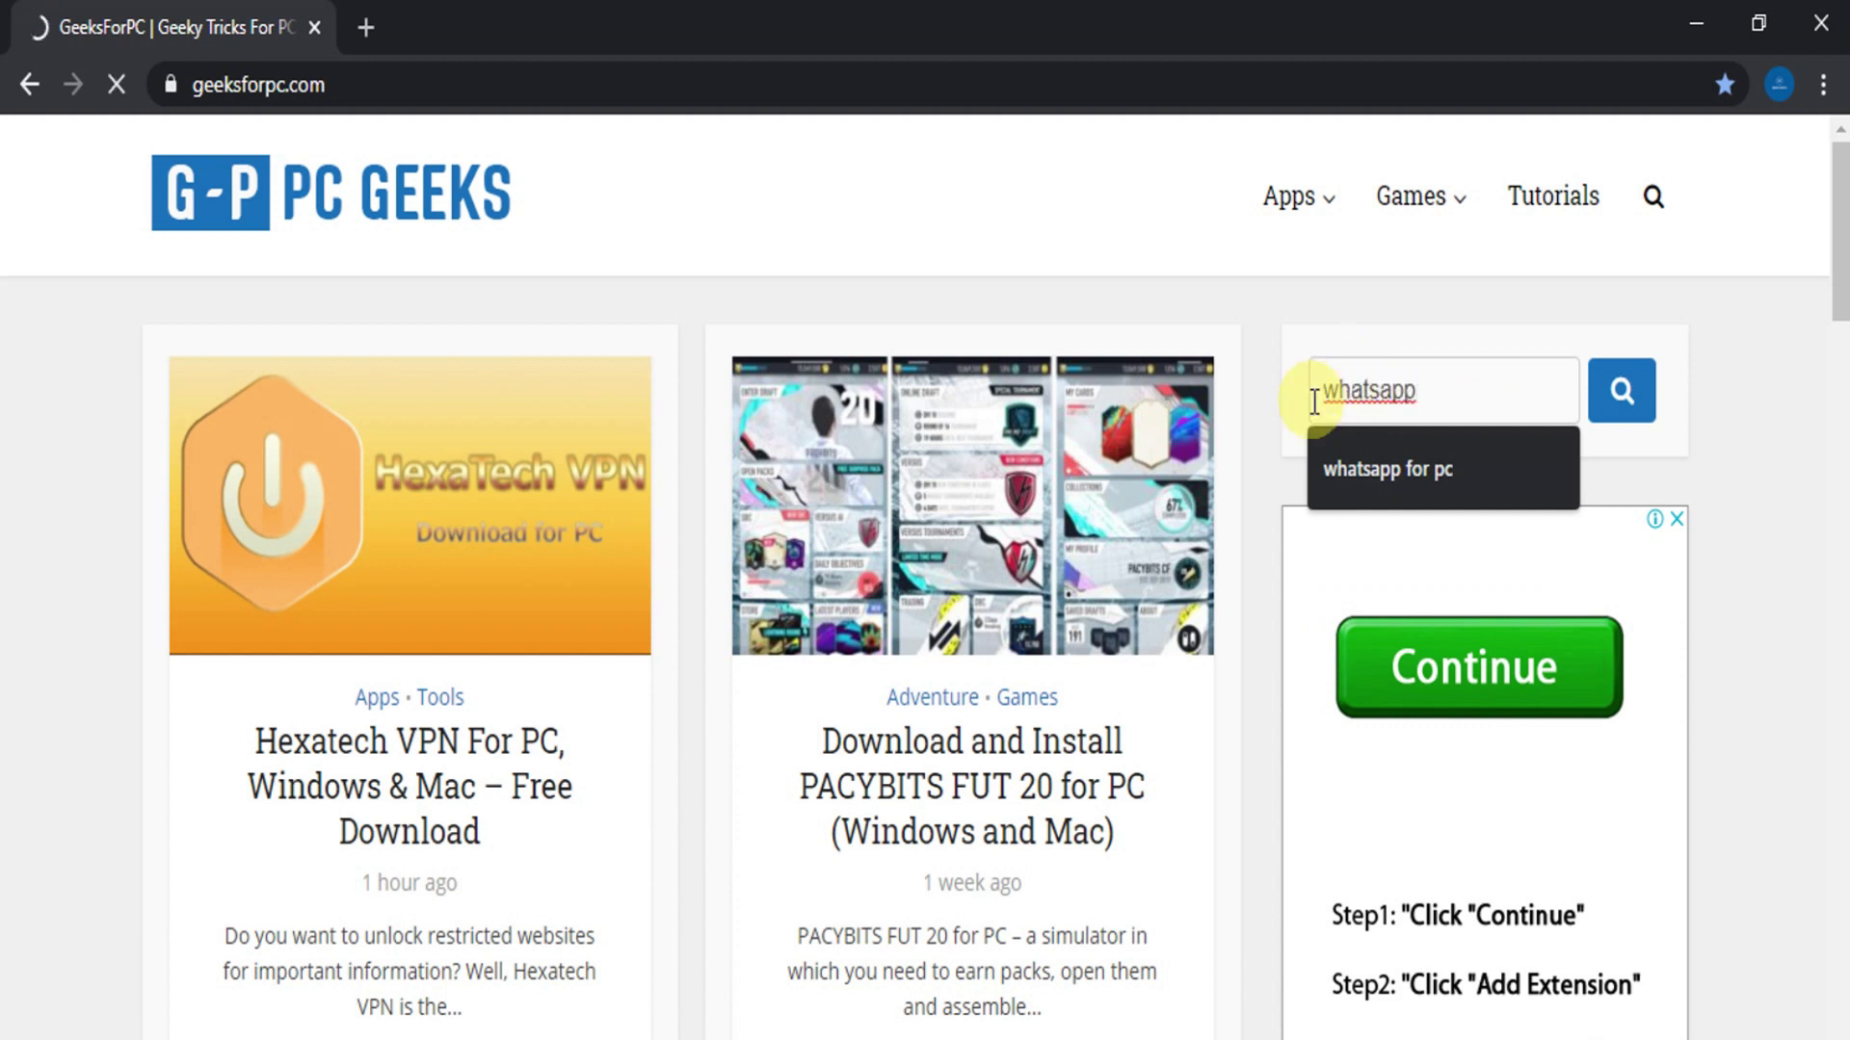
key("Return")
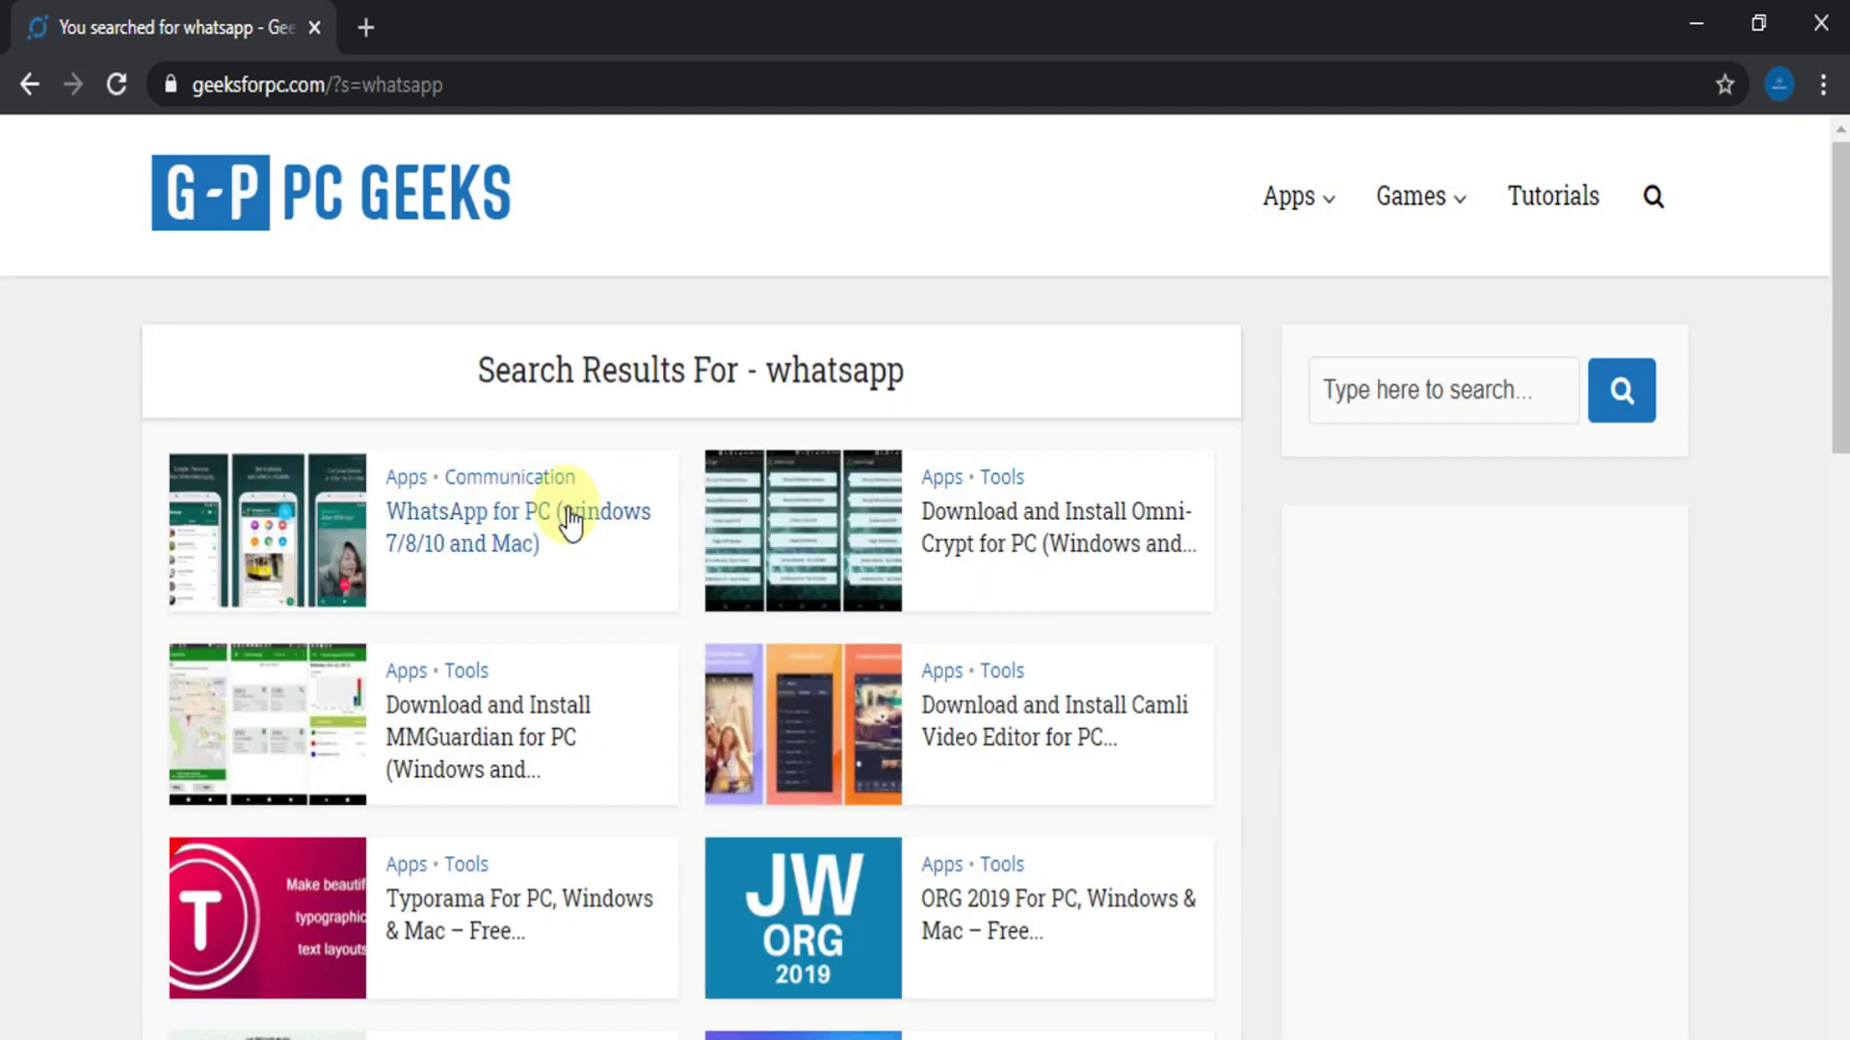
- Open 'WhatsApp for PC (windows 7/8/10 and Mac)', highlighting its title and numbered WhatsApp Web steps
left_click(552, 529)
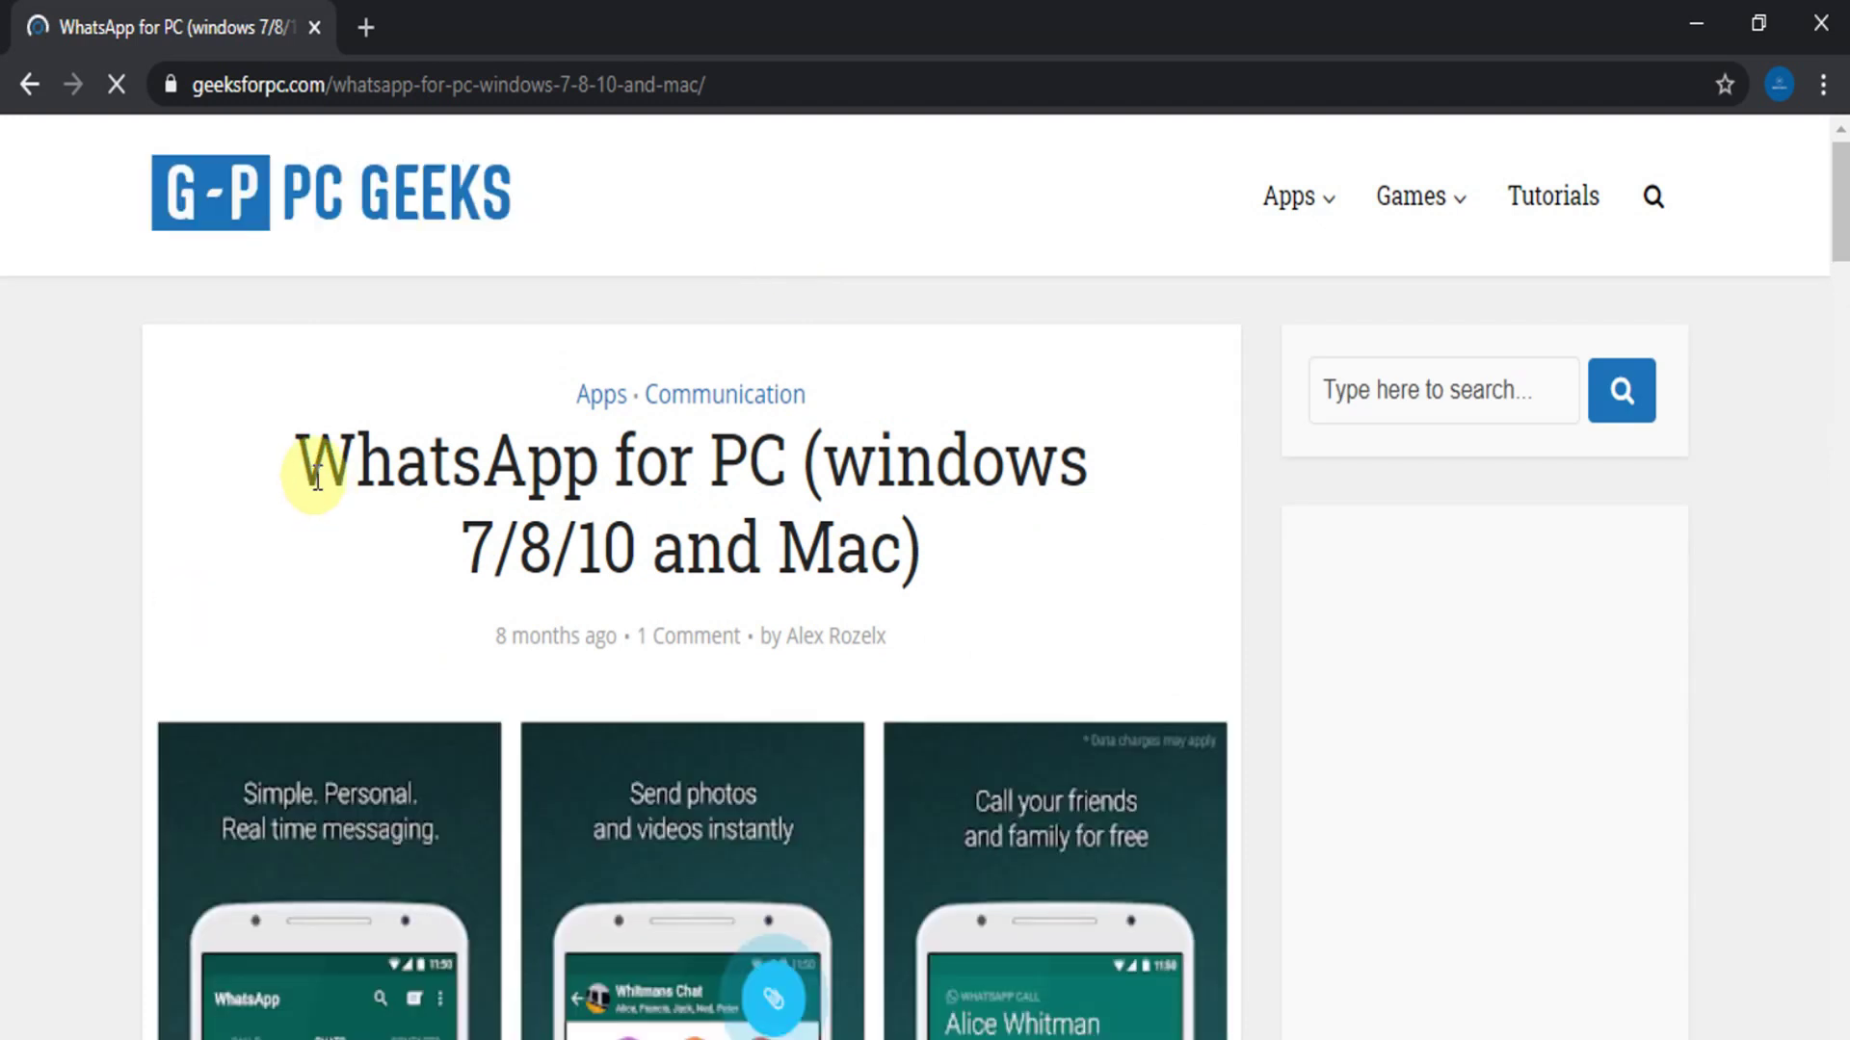
left_click_drag(317, 478, 936, 551)
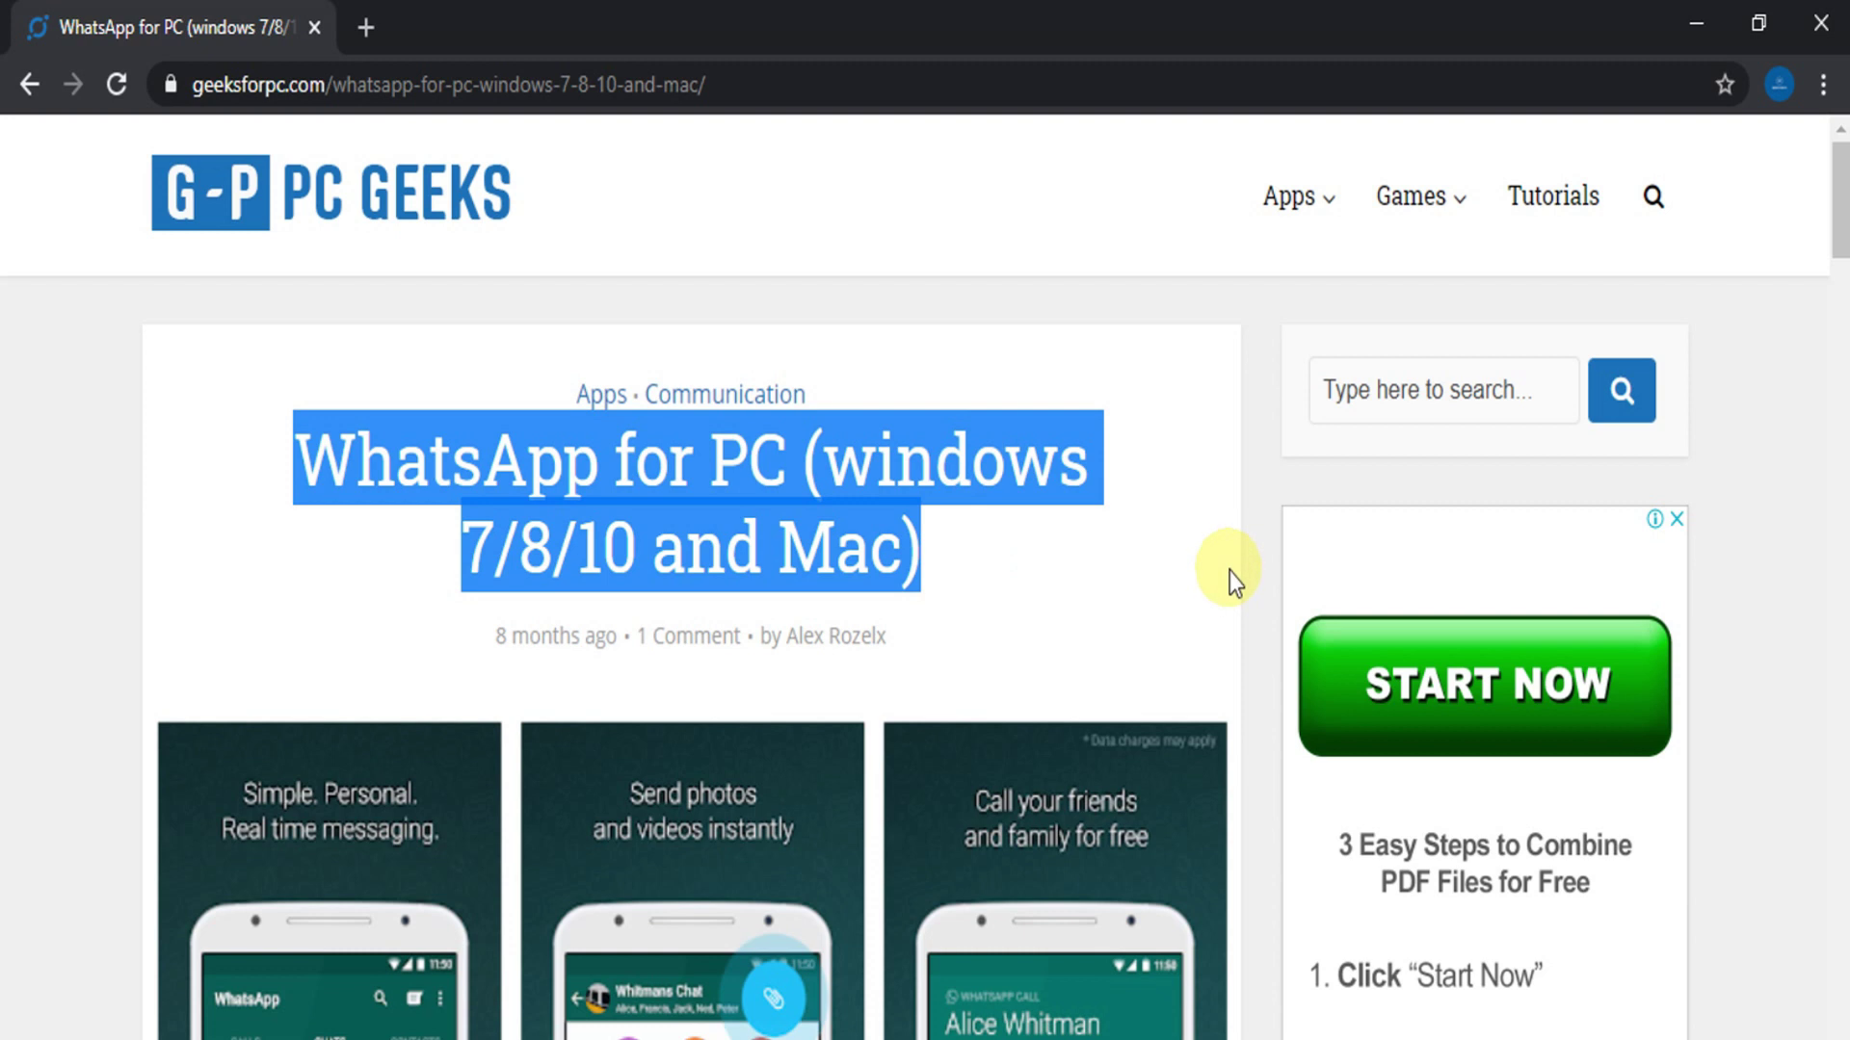
scroll(1230, 572, "down", 5)
scroll(1230, 570, "down", 5)
mouse_move(228, 412)
left_mouse_down()
mouse_move(674, 443)
mouse_move(1023, 588)
mouse_move(1074, 651)
left_mouse_up()
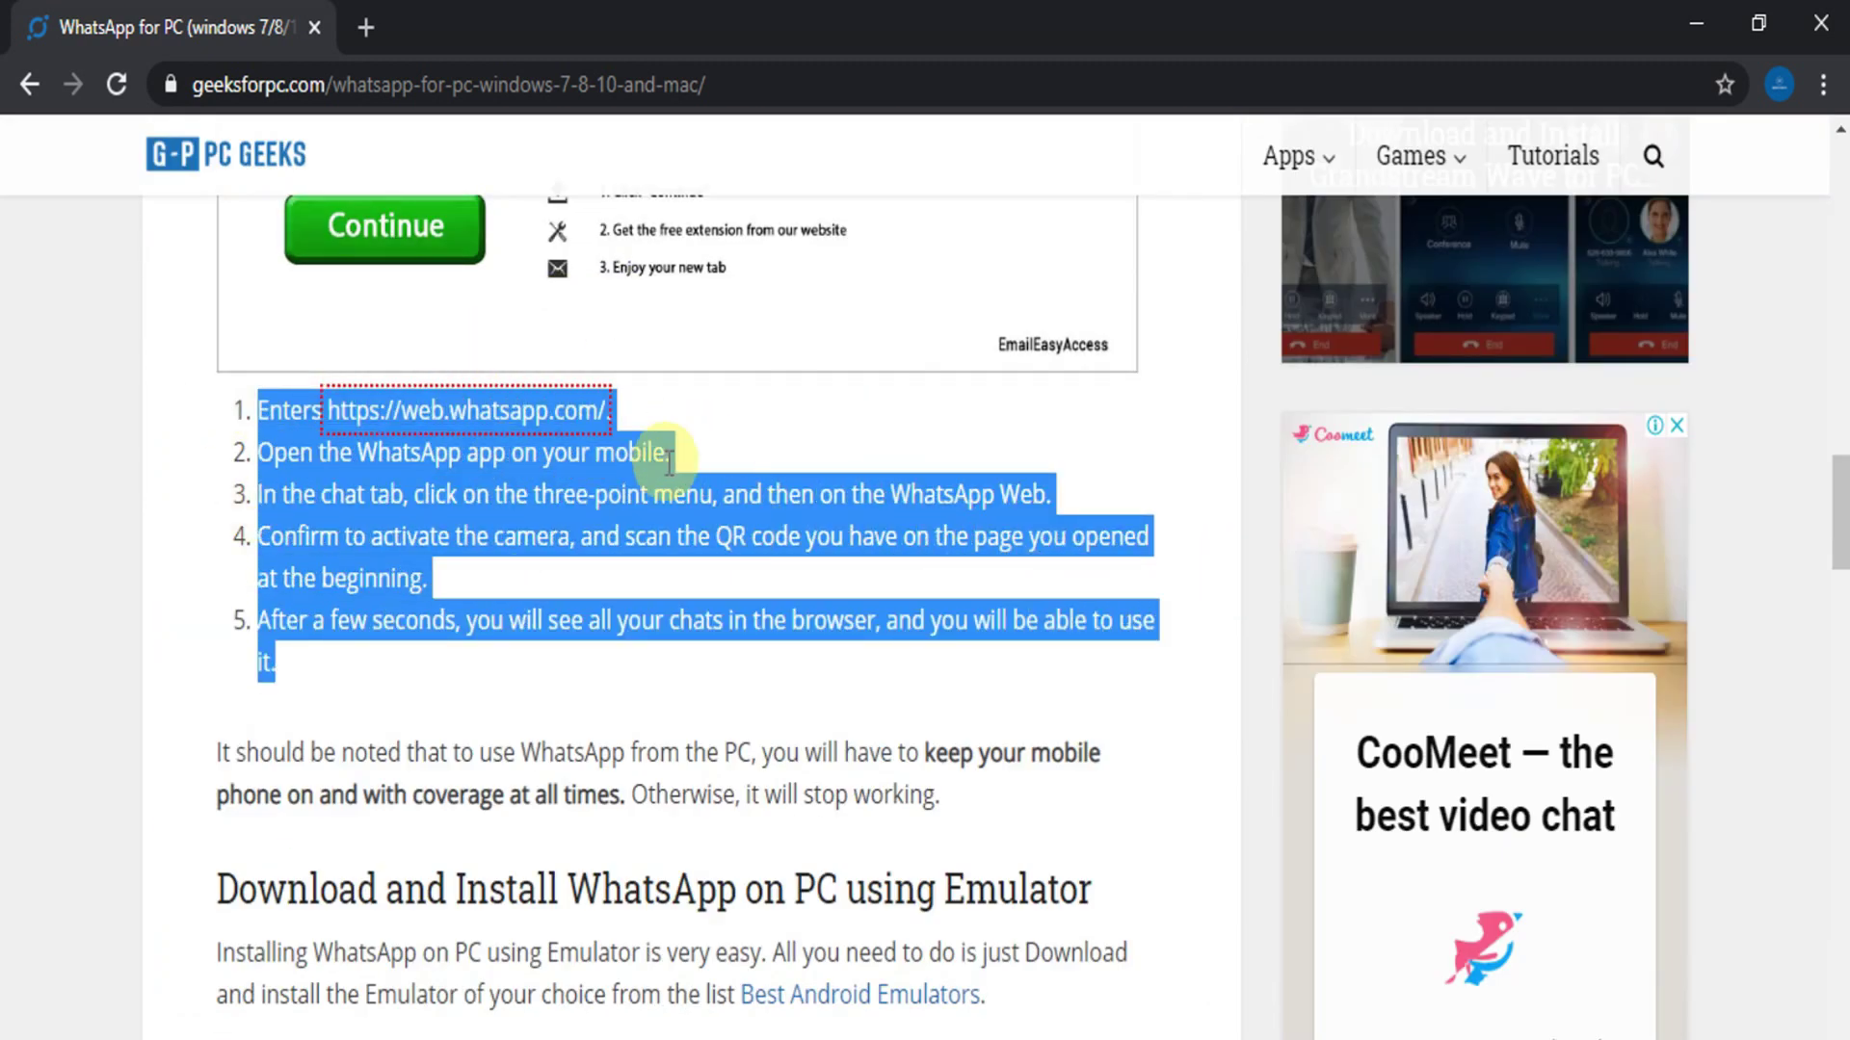
left_click(837, 597)
scroll(1100, 652, "down", 1)
scroll(1100, 636, "down", 1)
scroll(1102, 642, "down", 2)
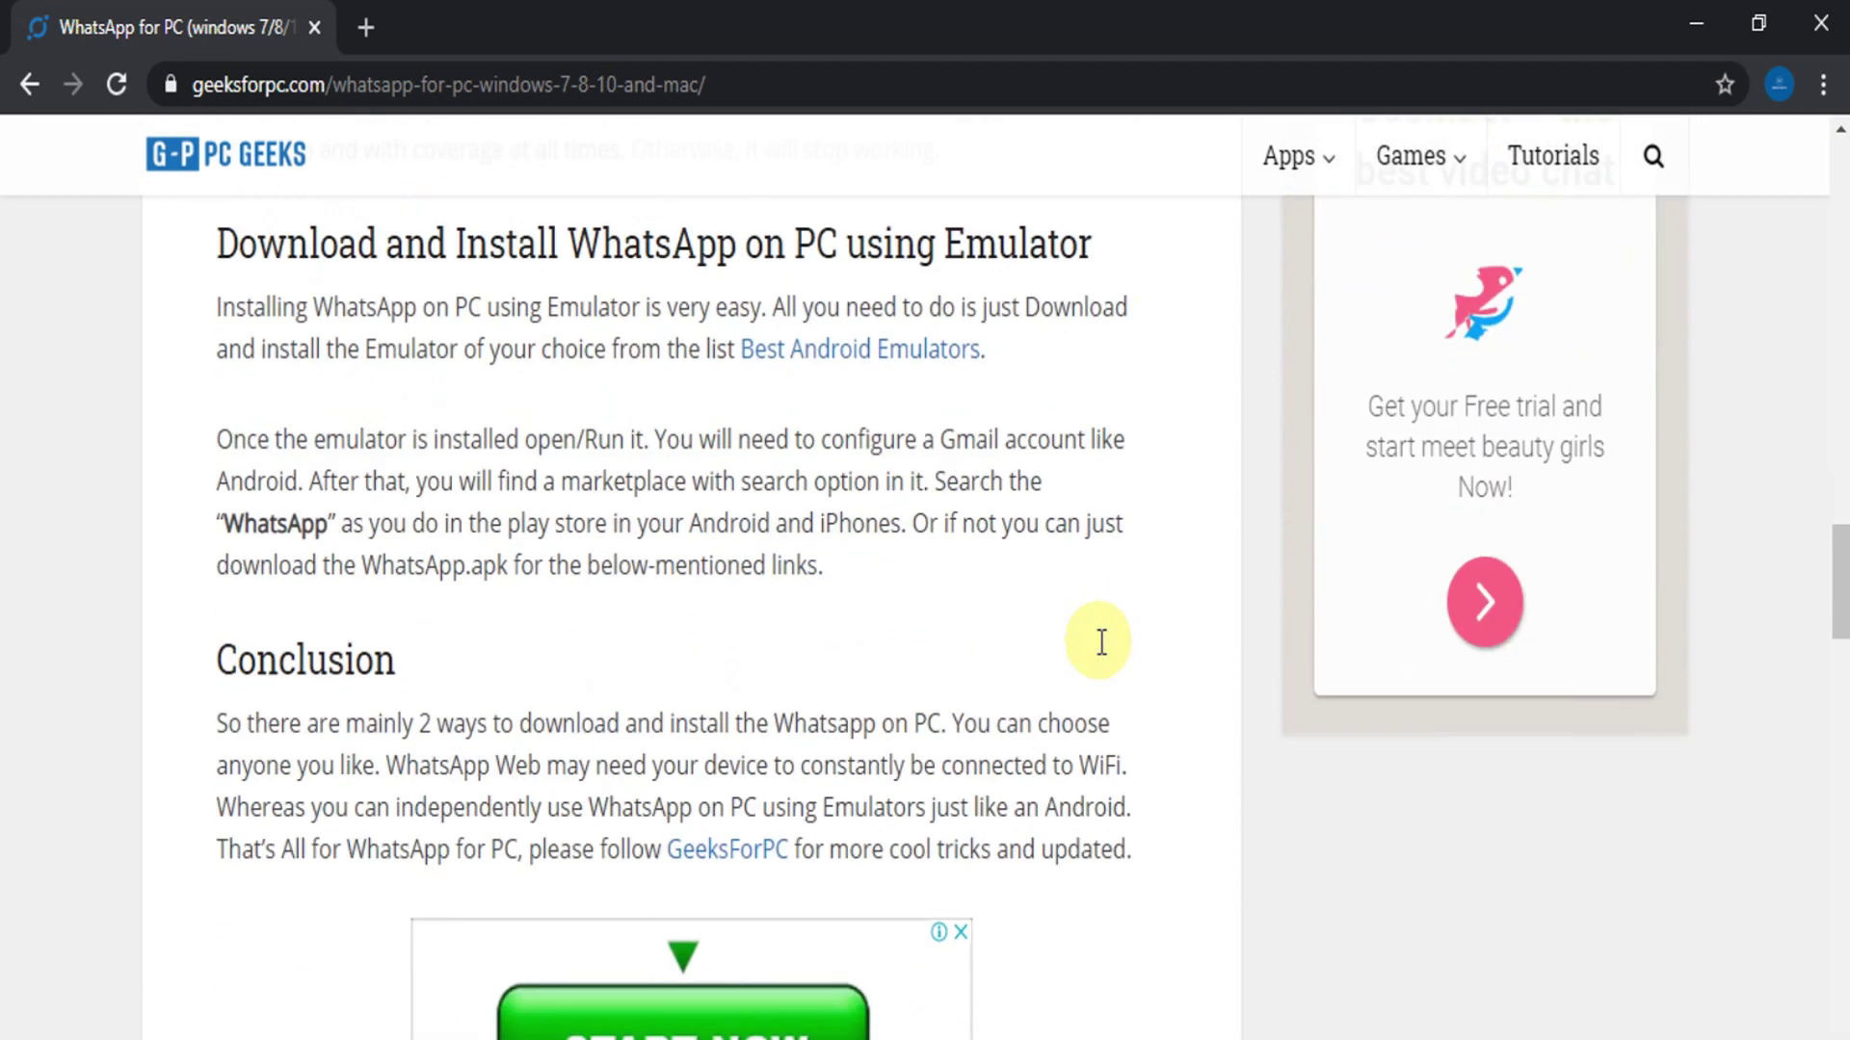
scroll(1101, 643, "down", 1)
scroll(1102, 643, "down", 2)
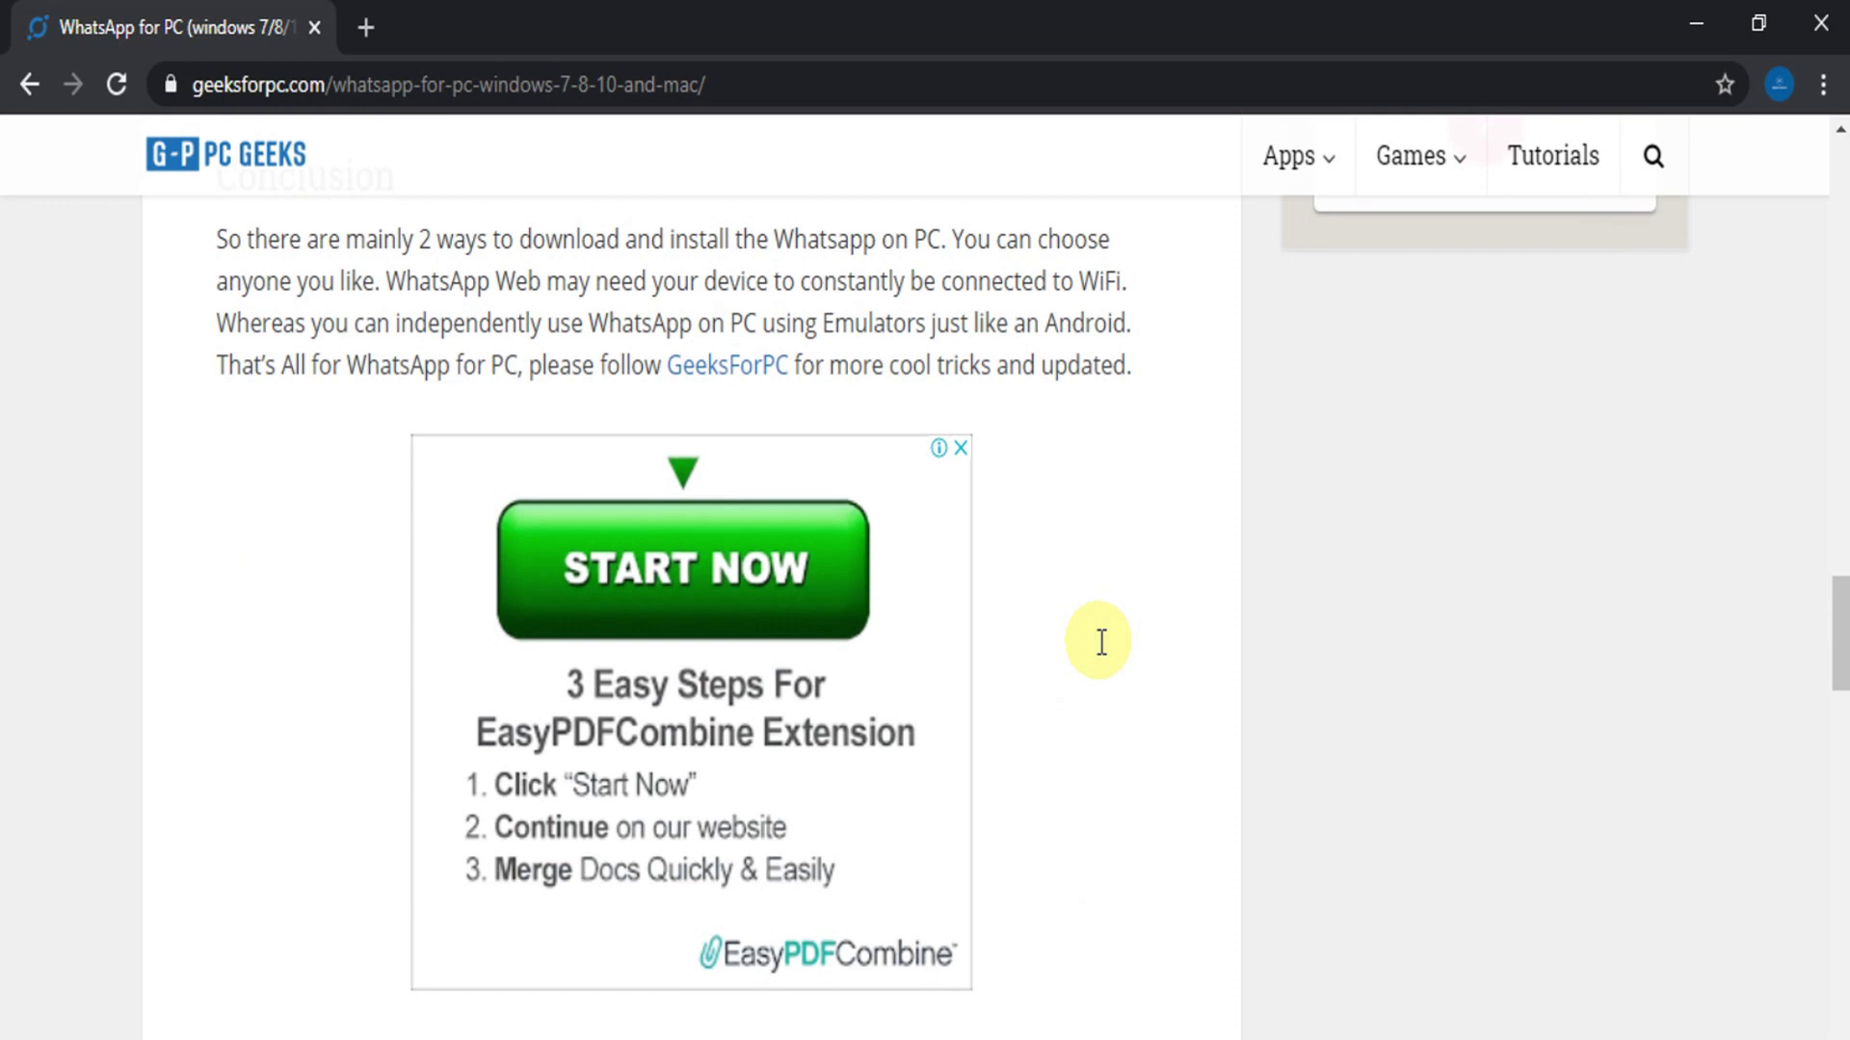
scroll(1102, 641, "down", 2)
scroll(1101, 642, "down", 1)
scroll(1102, 655, "down", 1)
scroll(1101, 654, "down", 2)
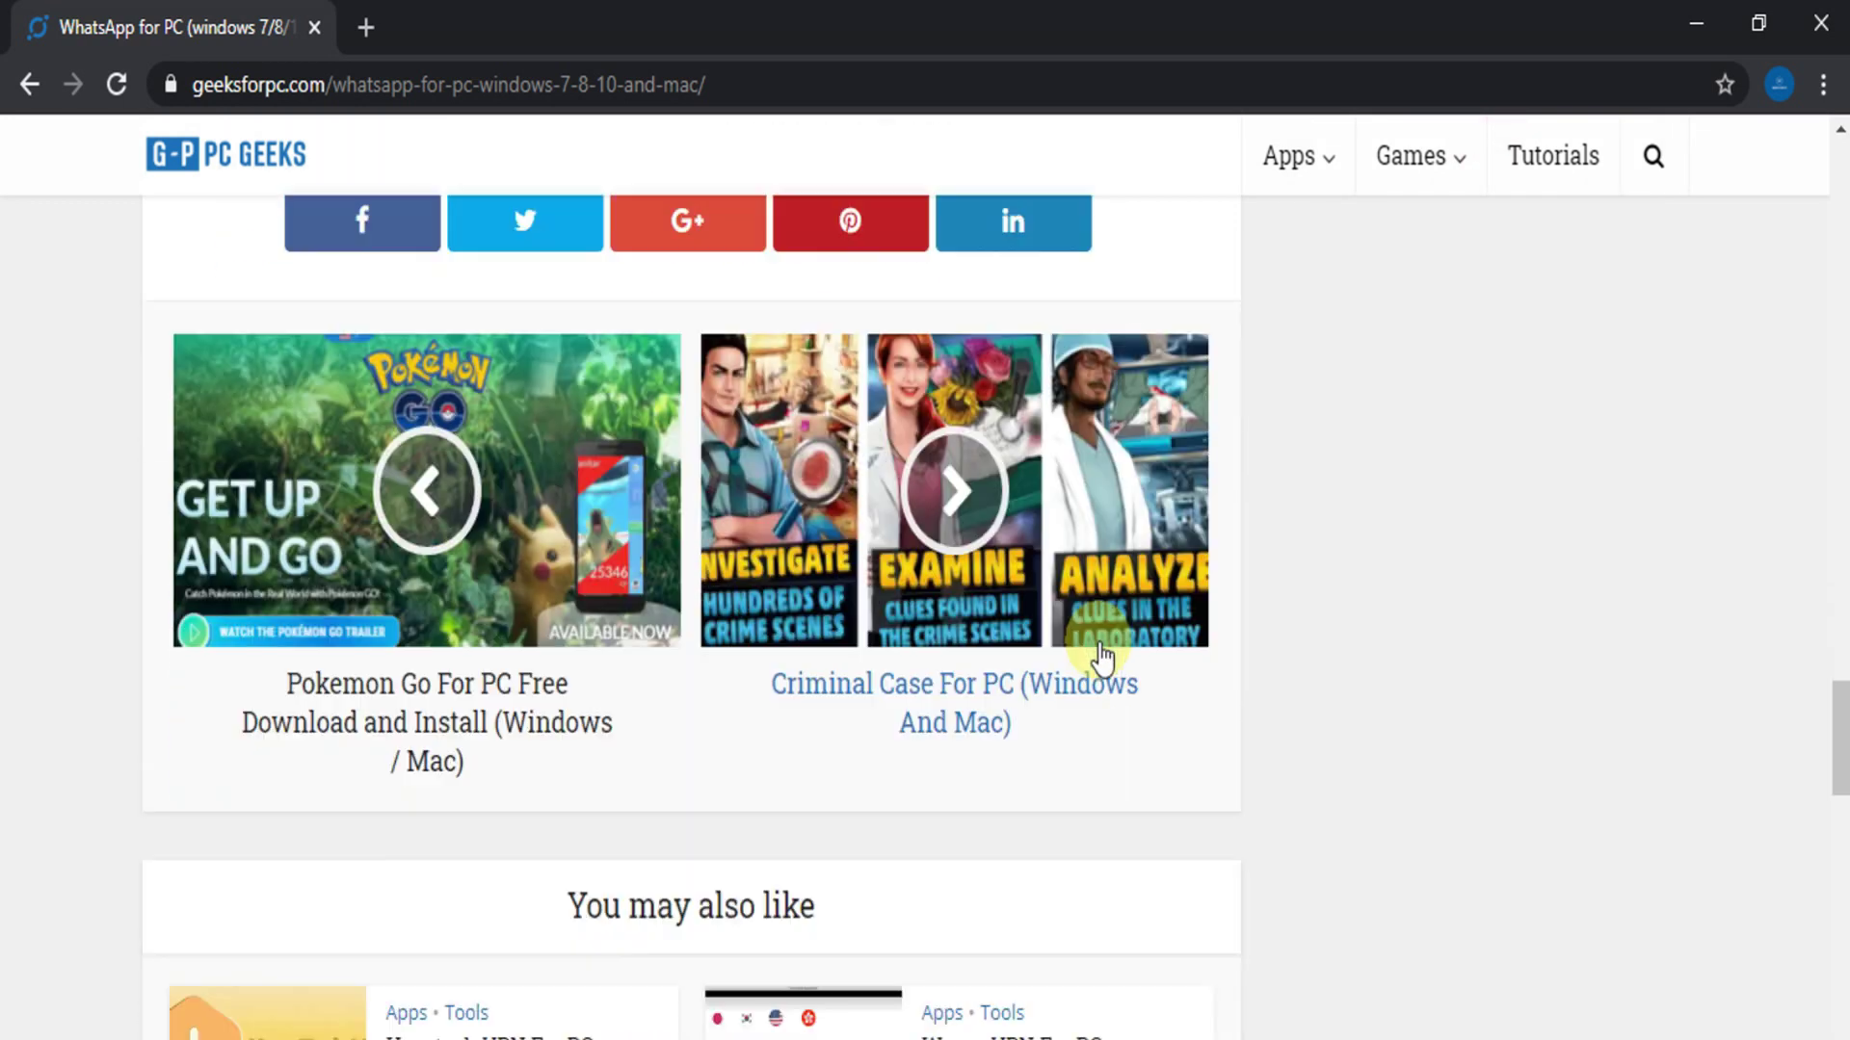
scroll(1102, 654, "down", 1)
scroll(1102, 654, "down", 2)
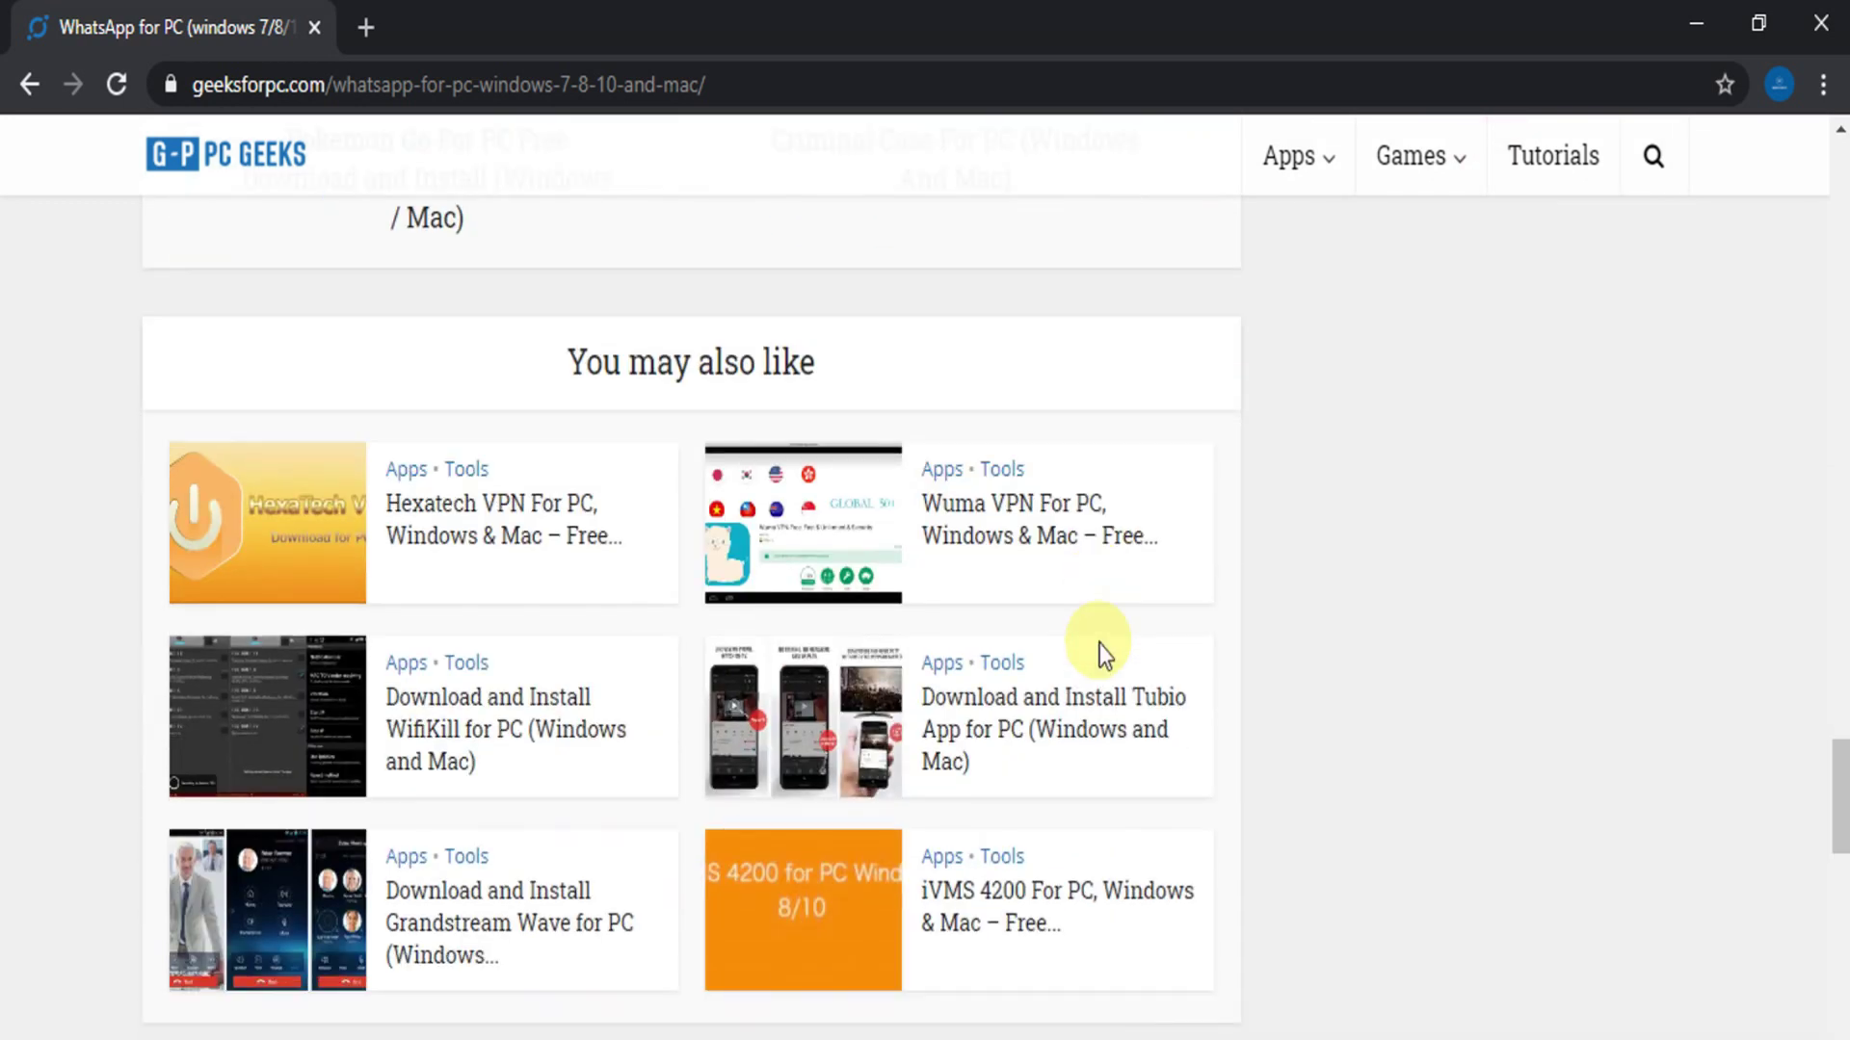
scroll(1101, 656, "down", 1)
scroll(1101, 655, "down", 1)
scroll(1102, 654, "down", 1)
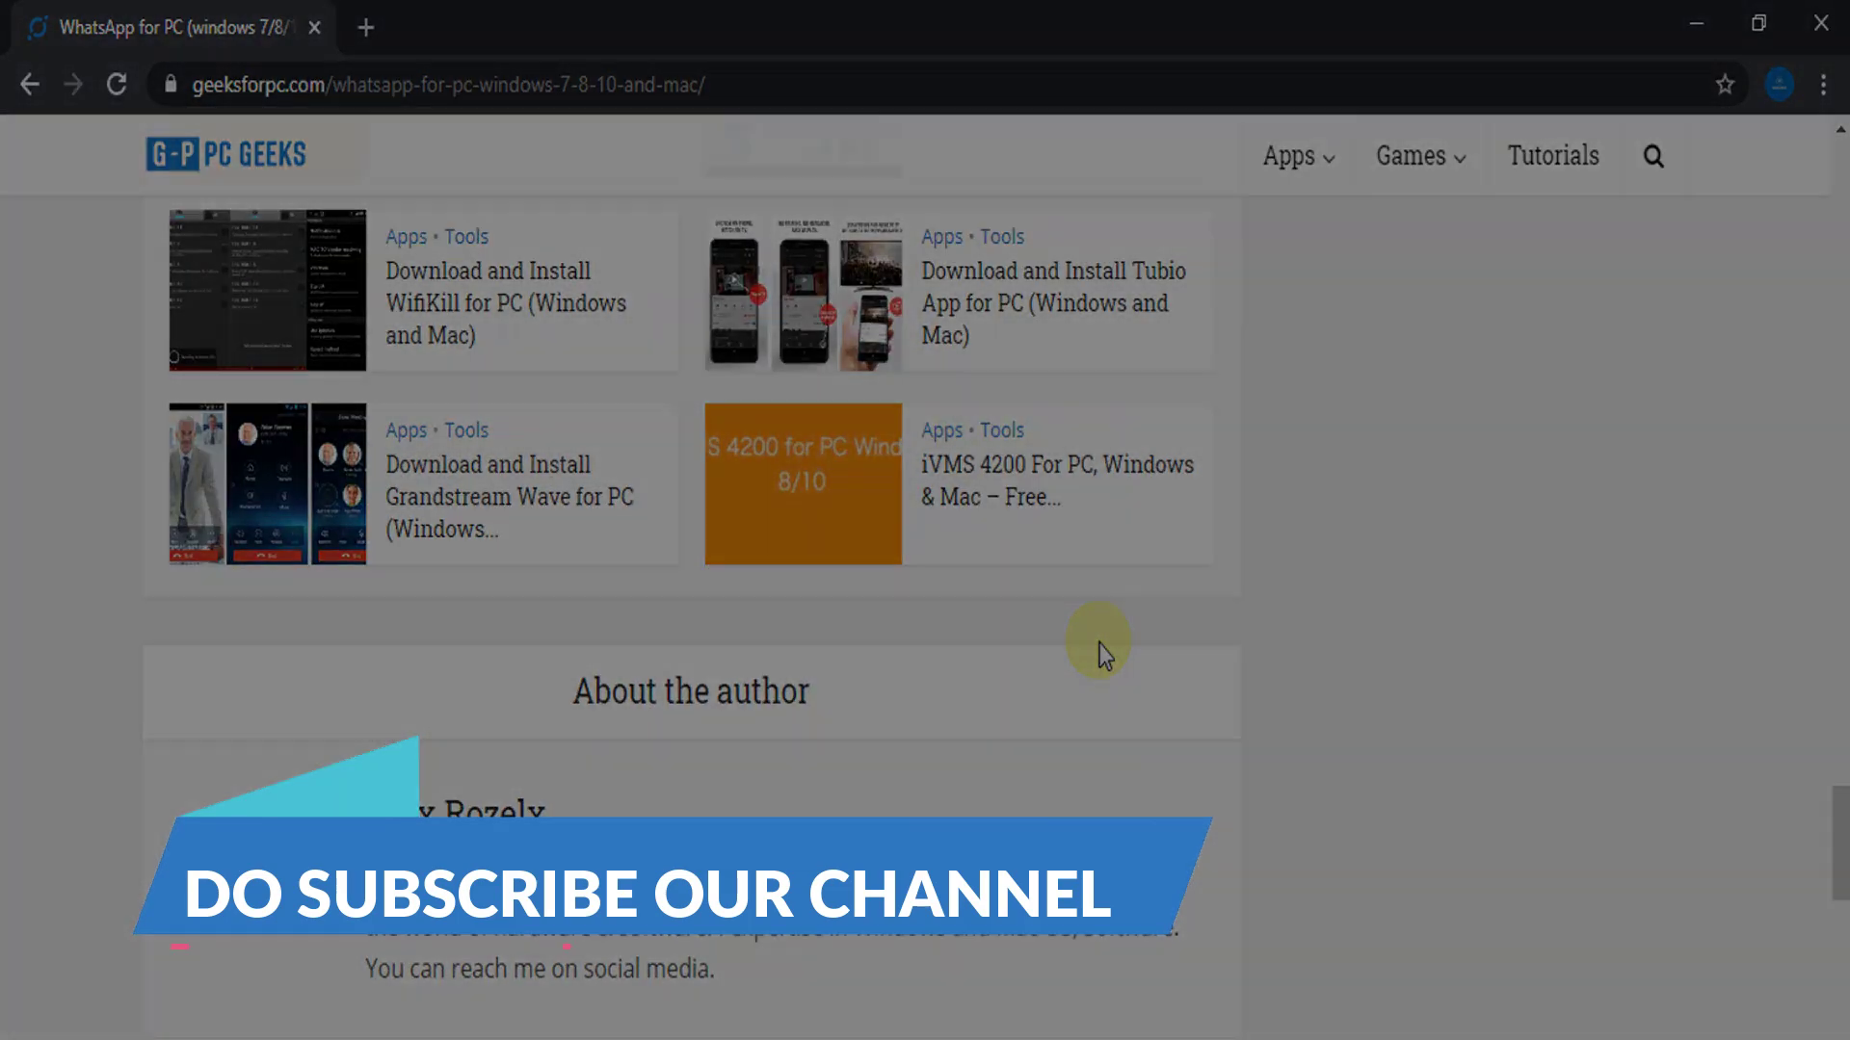